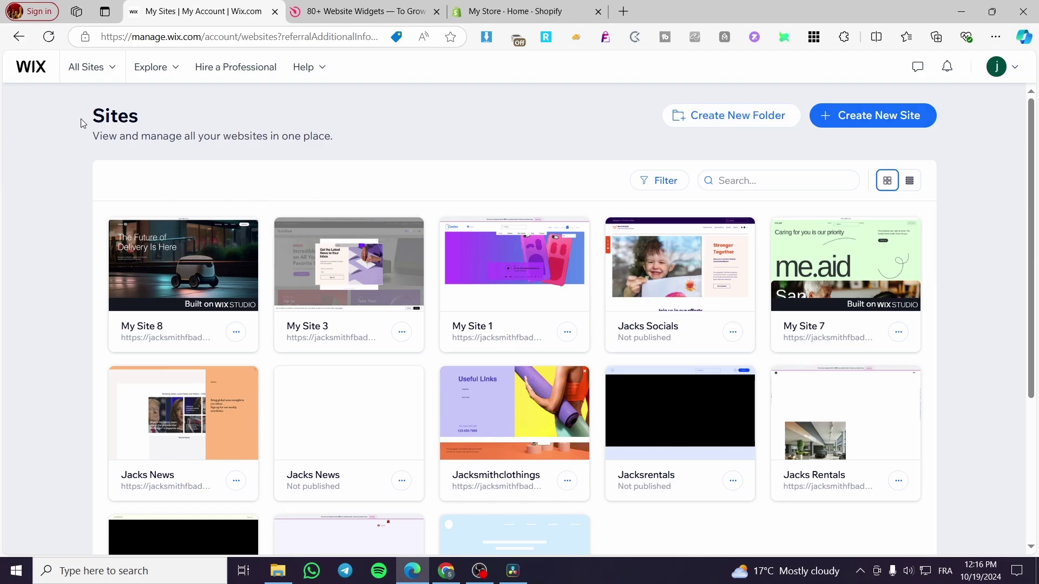
# Look through the existing sites in the account's site list
pyautogui.moveTo(95, 115); pyautogui.dragTo(145, 115)
pyautogui.click(469, 123)
pyautogui.scroll(-4, 589, 294)
pyautogui.scroll(4, 589, 294)
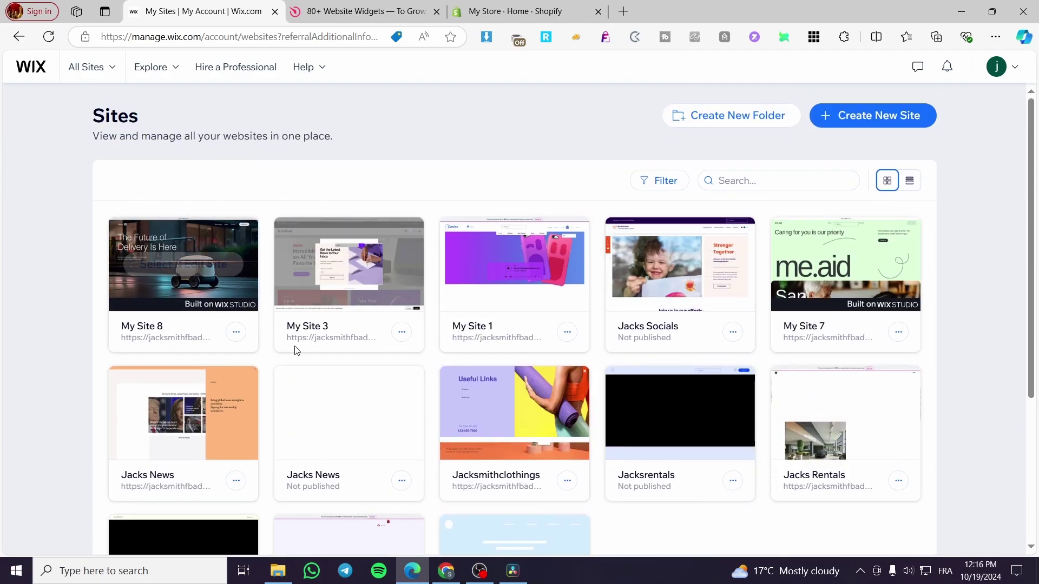
pyautogui.scroll(-4, 899, 366)
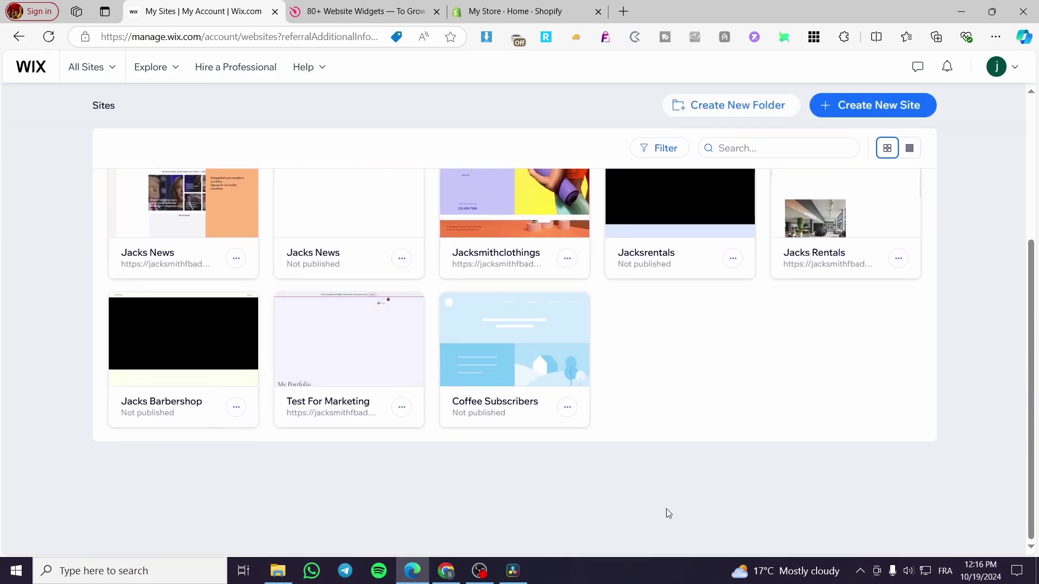
pyautogui.scroll(4, 462, 474)
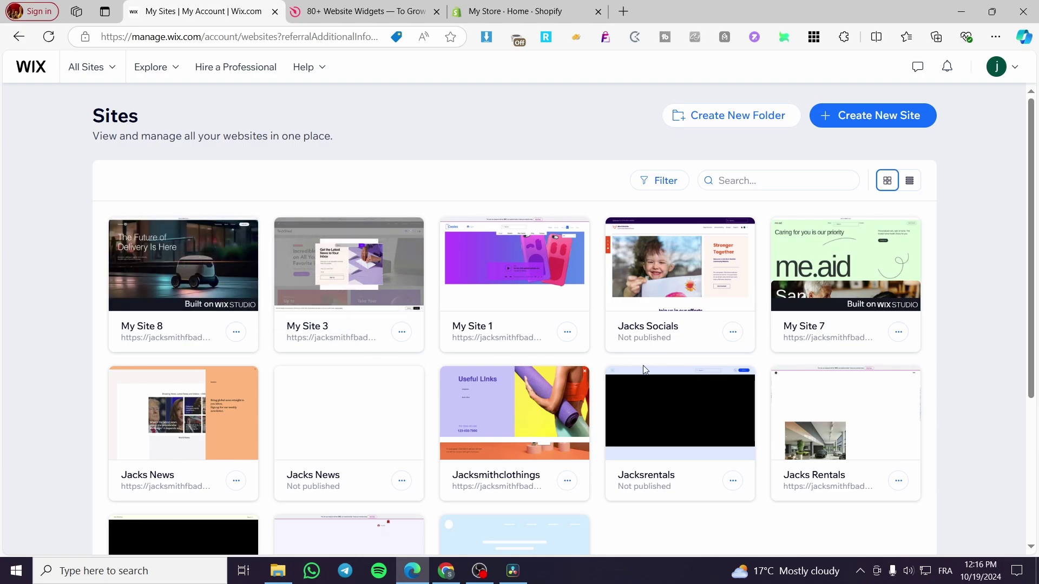
pyautogui.moveTo(214, 295)
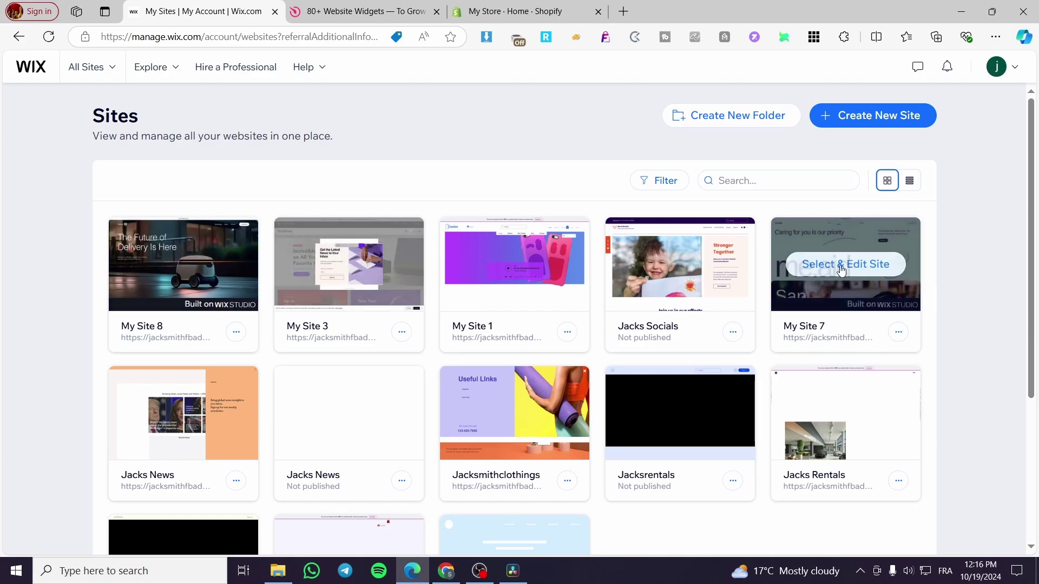
pyautogui.scroll(-2, 850, 271)
pyautogui.scroll(2, 863, 179)
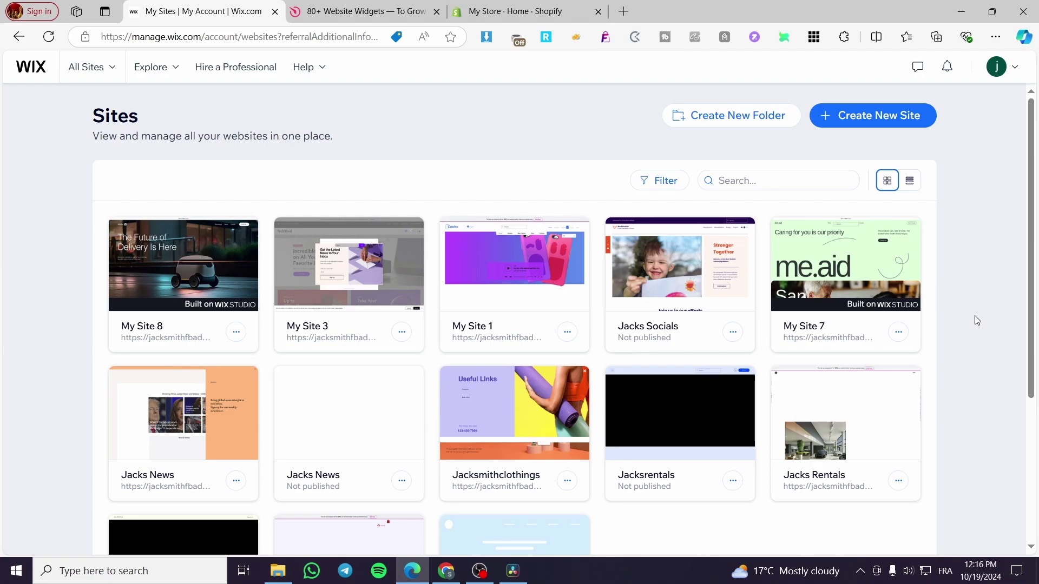
pyautogui.click(856, 125)
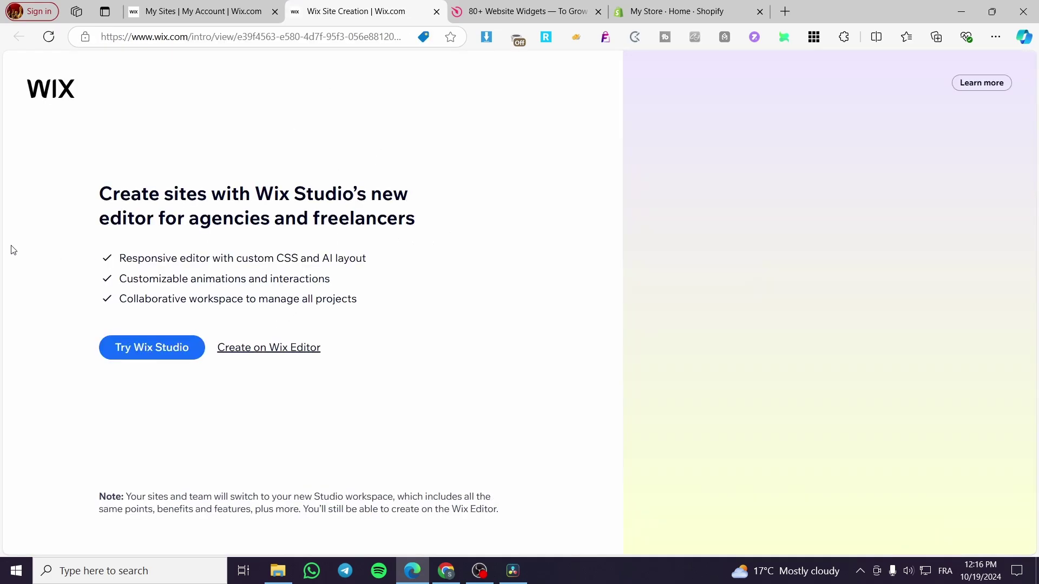
pyautogui.moveTo(128, 355)
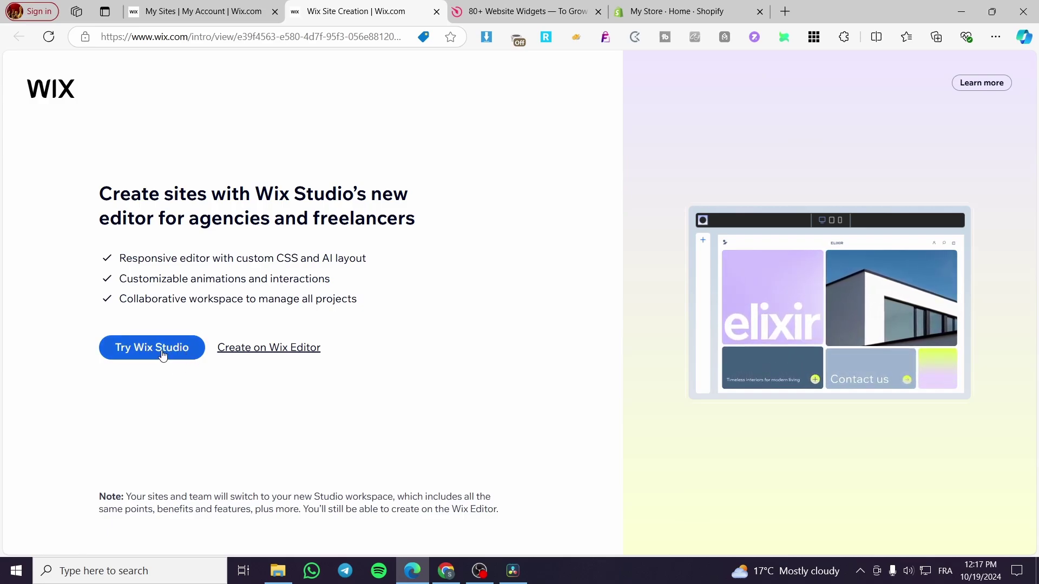
pyautogui.click(437, 11)
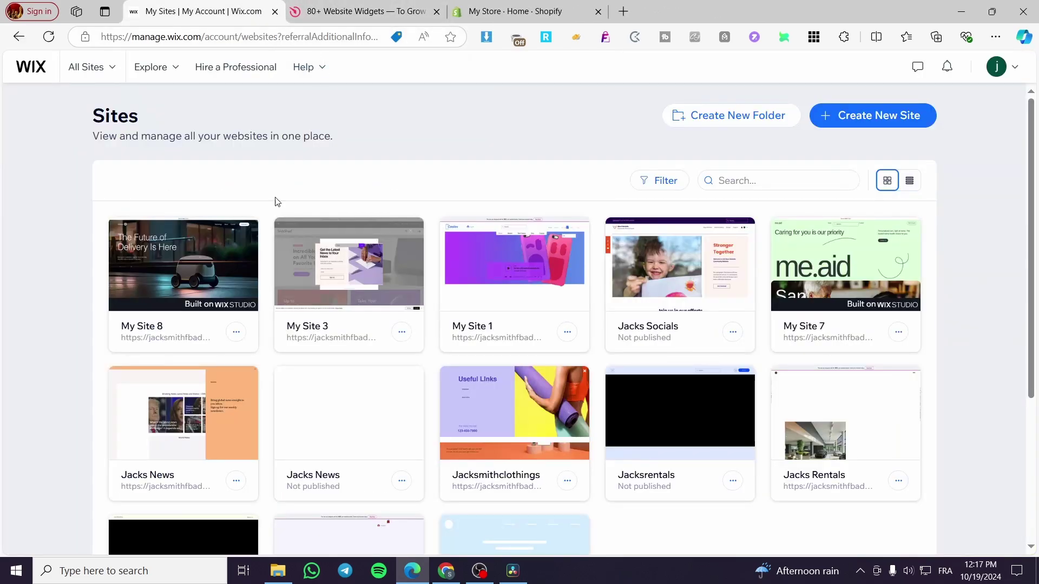
# Open My Site 8 from the site list and launch it in the site editor
pyautogui.click(165, 265)
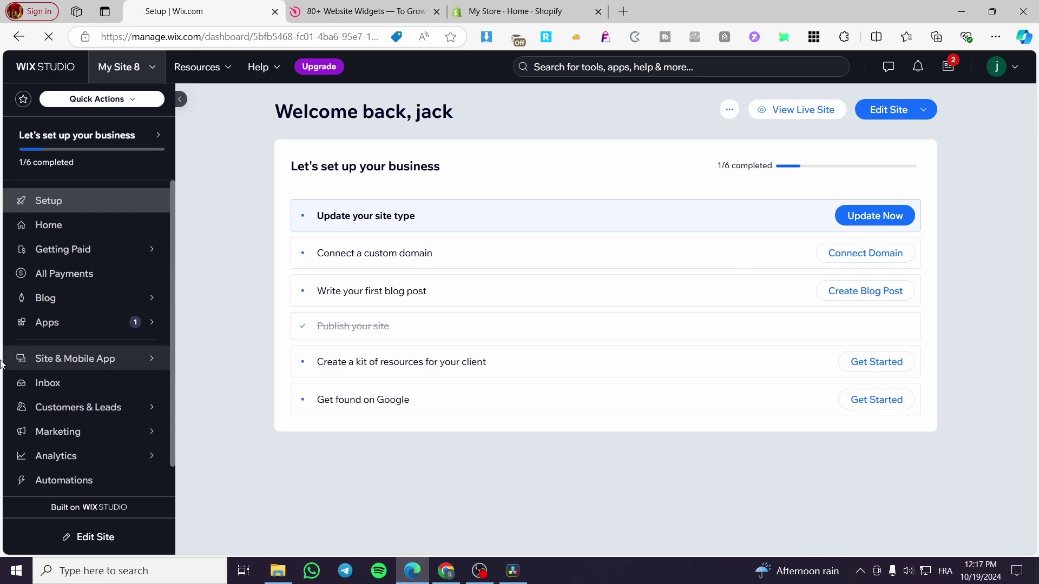
pyautogui.click(892, 113)
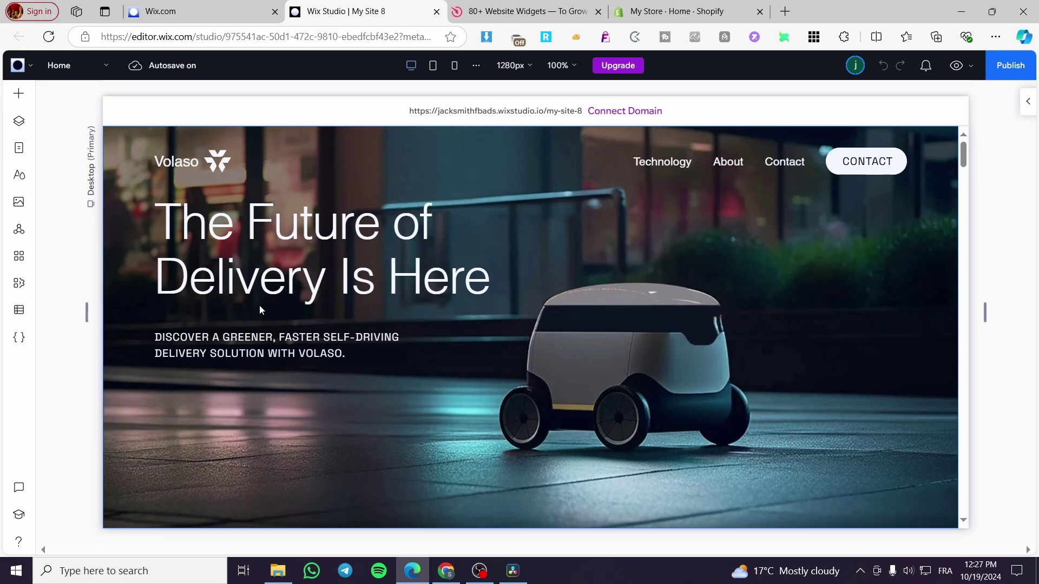
# Examine the Home page's sections, from the hero and vision sections through the product blocks to the company statistics
pyautogui.scroll(-6, 681, 309)
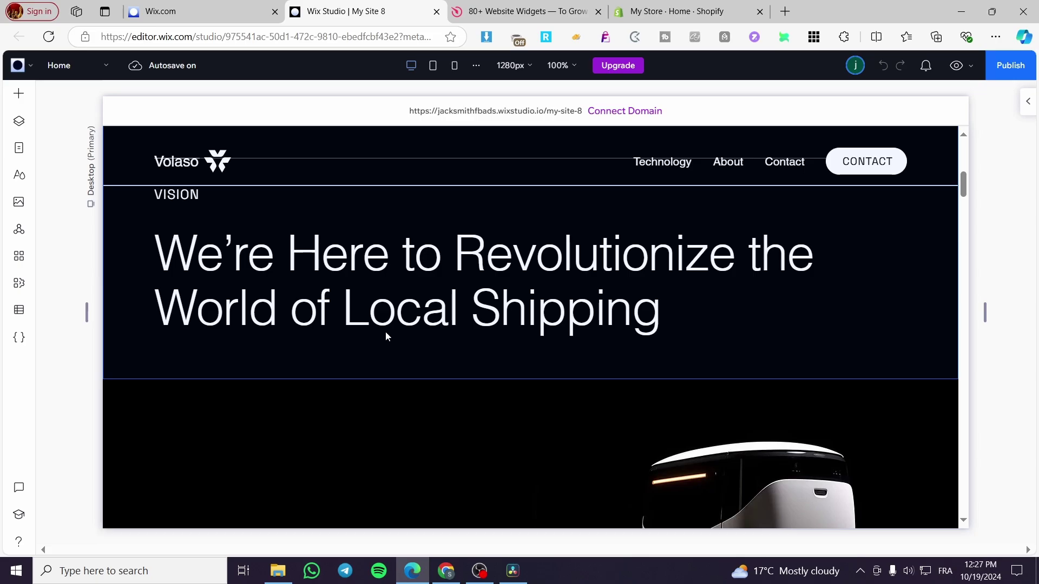
pyautogui.scroll(6, 386, 332)
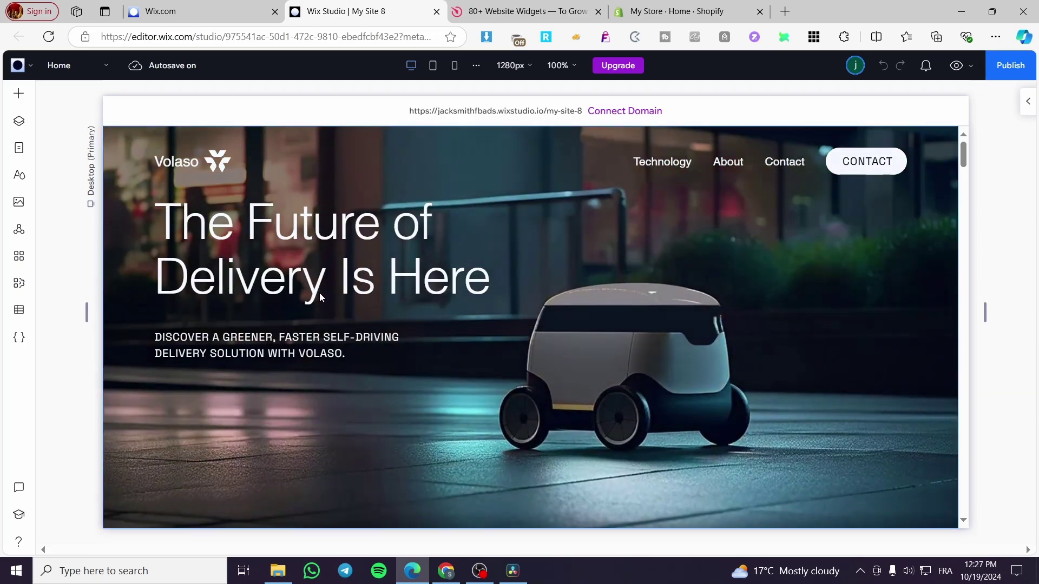
pyautogui.scroll(-6, 254, 275)
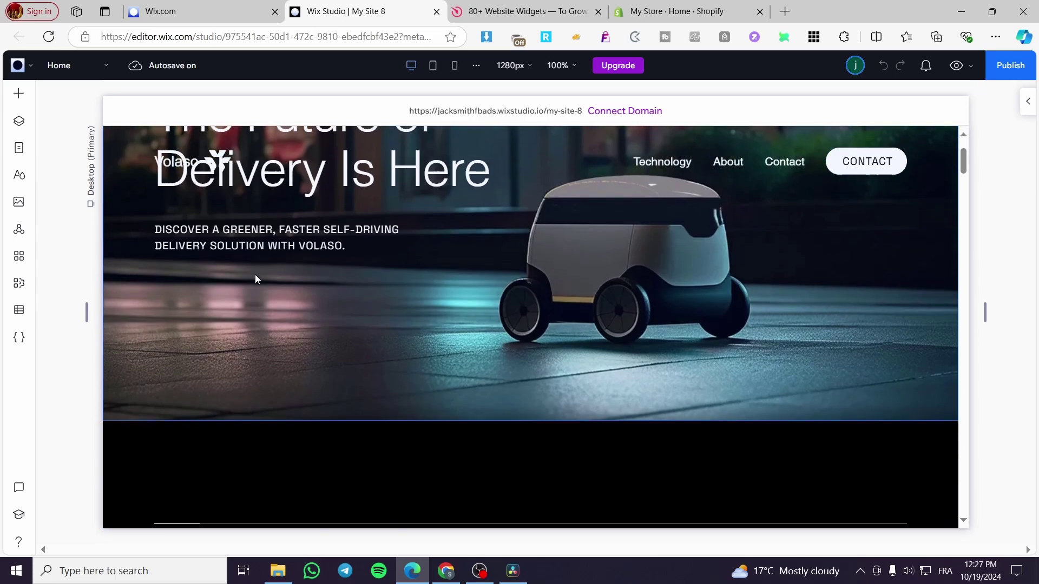
pyautogui.scroll(-3, 378, 273)
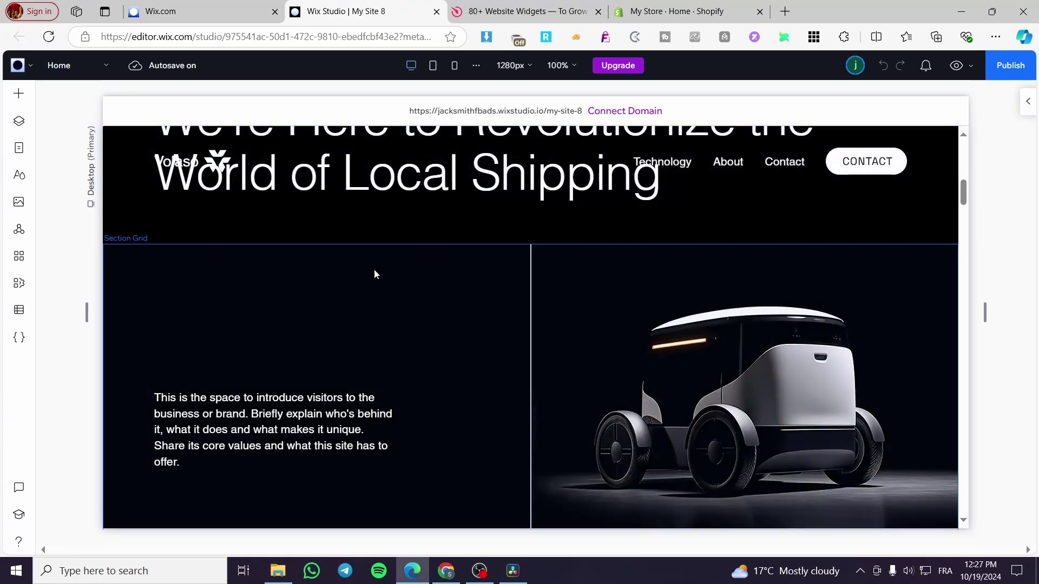
pyautogui.scroll(-5, 539, 257)
pyautogui.scroll(-5, 635, 232)
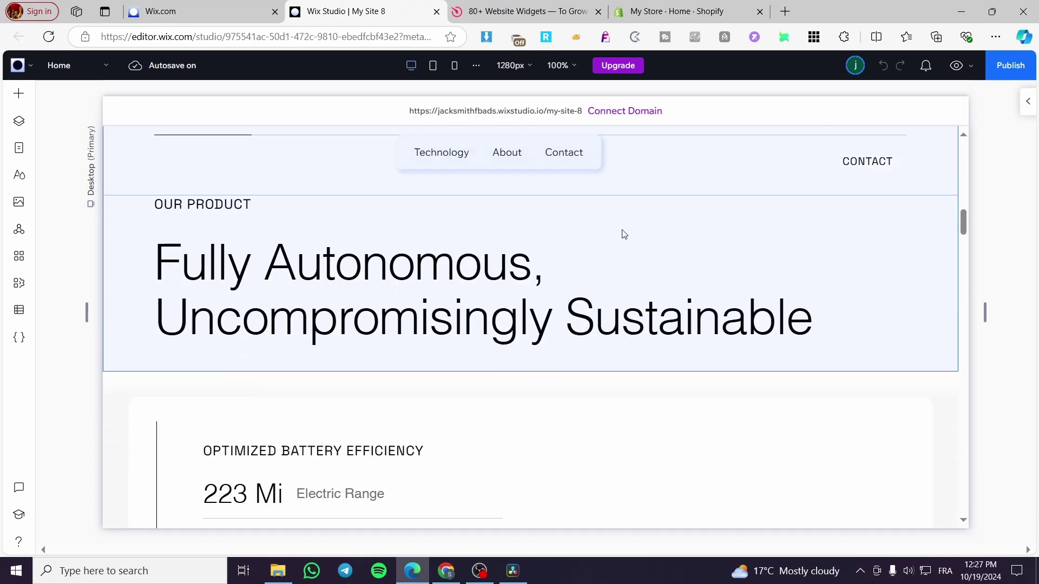
pyautogui.scroll(-12, 478, 509)
pyautogui.scroll(6, 478, 508)
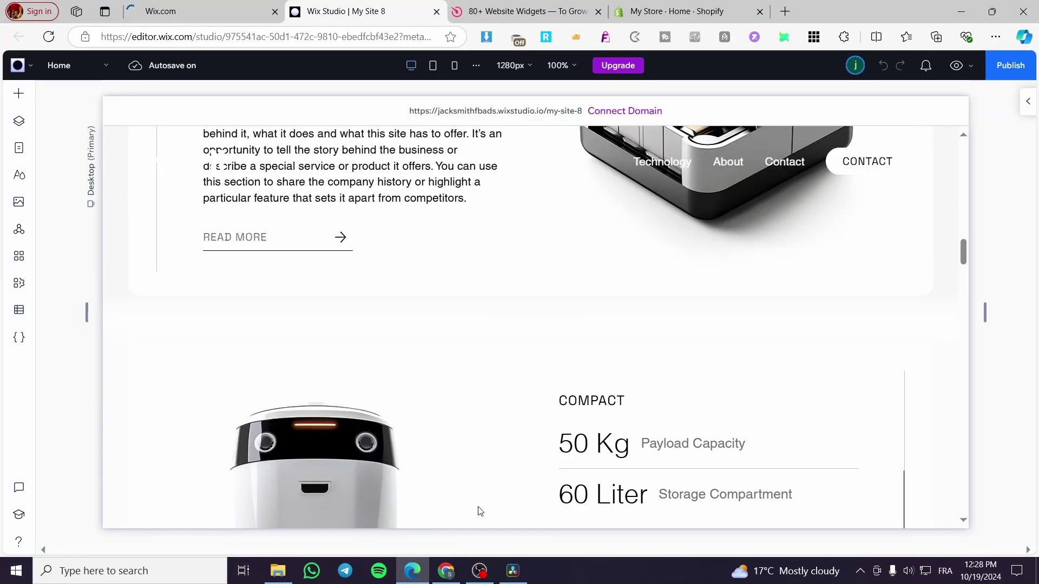
pyautogui.scroll(-10, 486, 500)
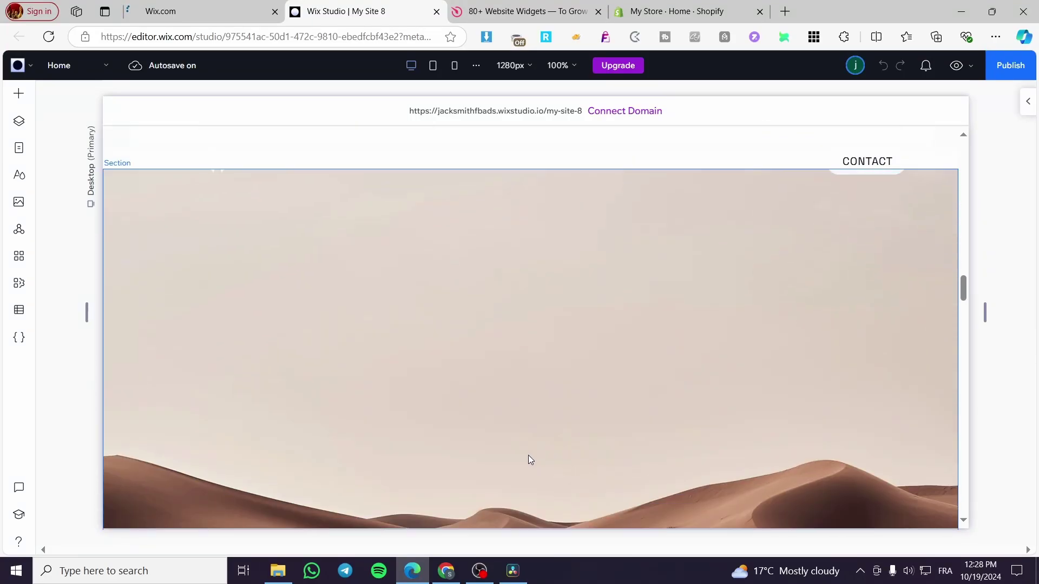
pyautogui.scroll(8, 437, 310)
pyautogui.scroll(-1, 478, 349)
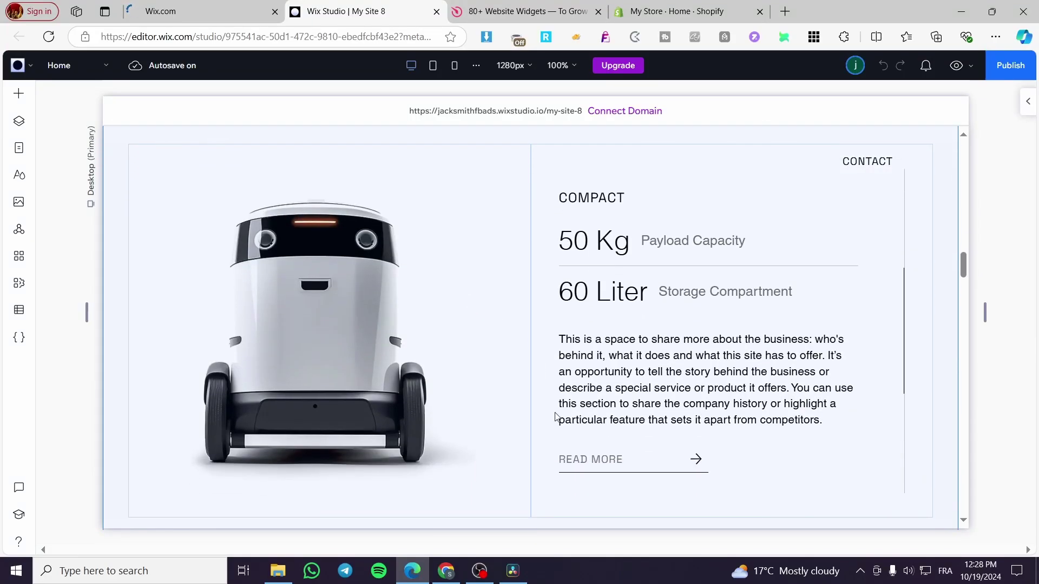
pyautogui.scroll(3, 533, 424)
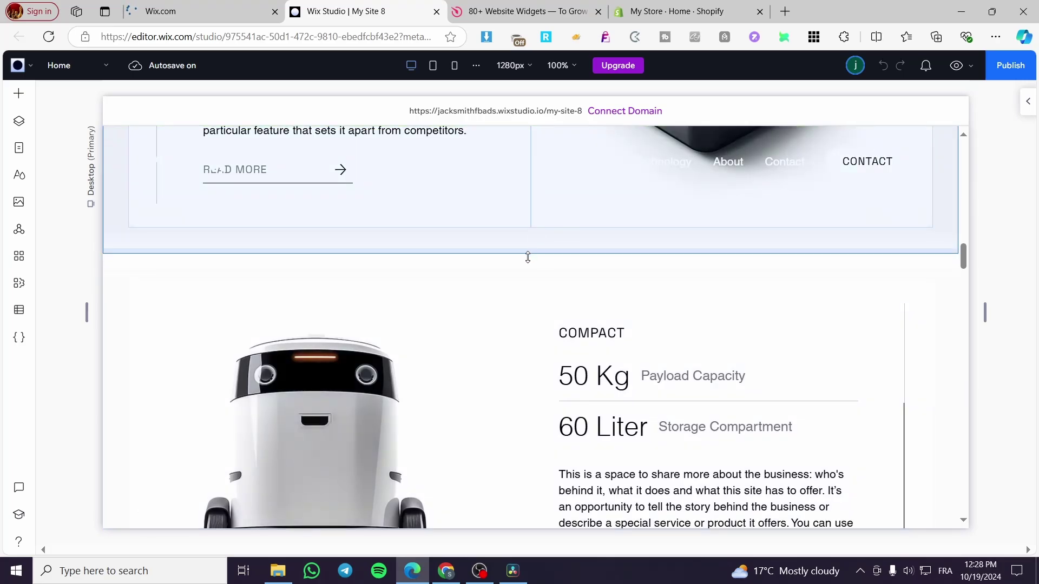
pyautogui.scroll(10, 519, 271)
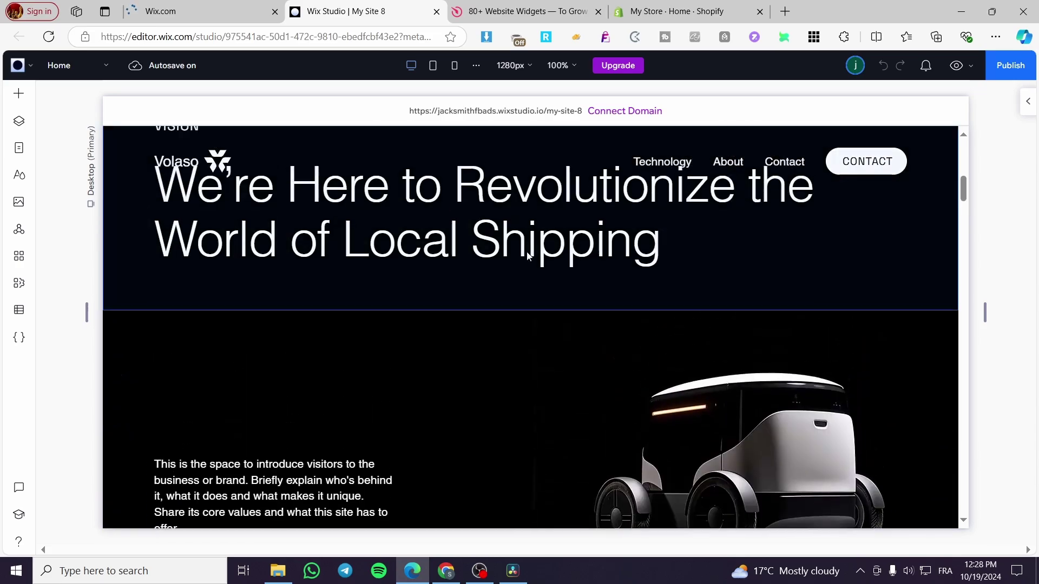
pyautogui.scroll(-5, 557, 324)
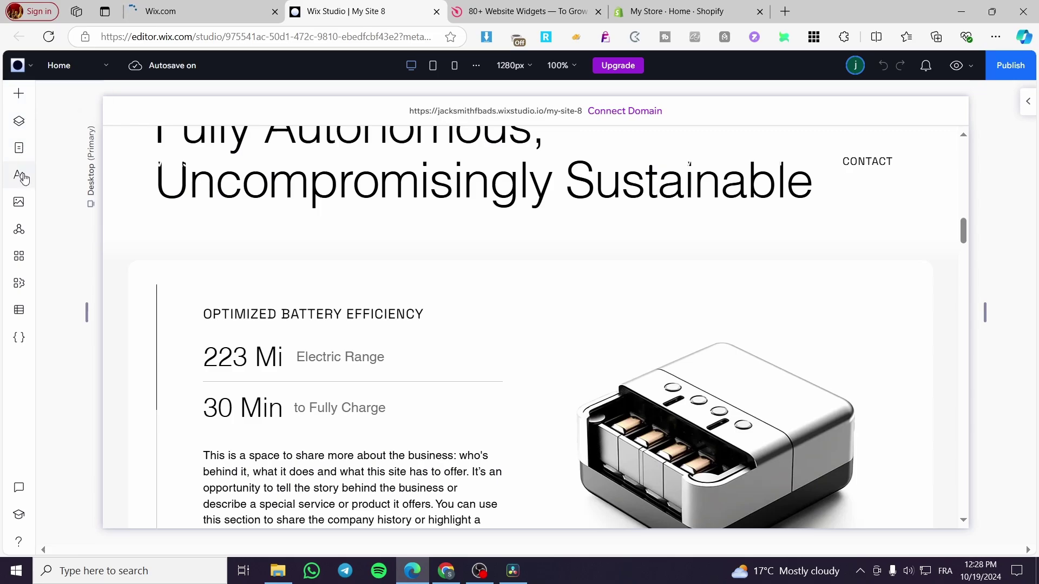
pyautogui.scroll(-10, 429, 287)
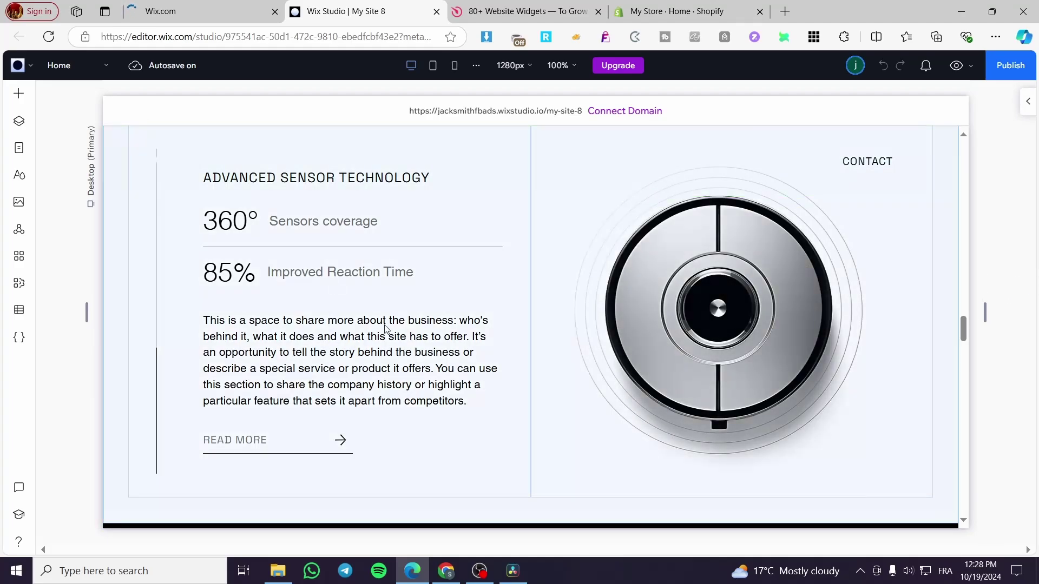
pyautogui.scroll(-5, 511, 368)
pyautogui.scroll(-5, 507, 401)
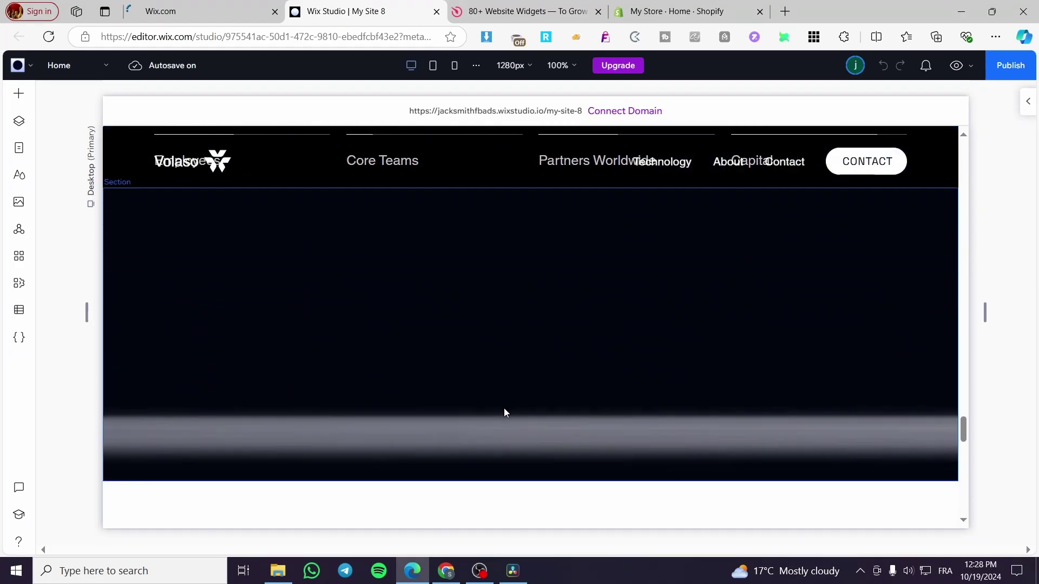
pyautogui.scroll(10, 488, 404)
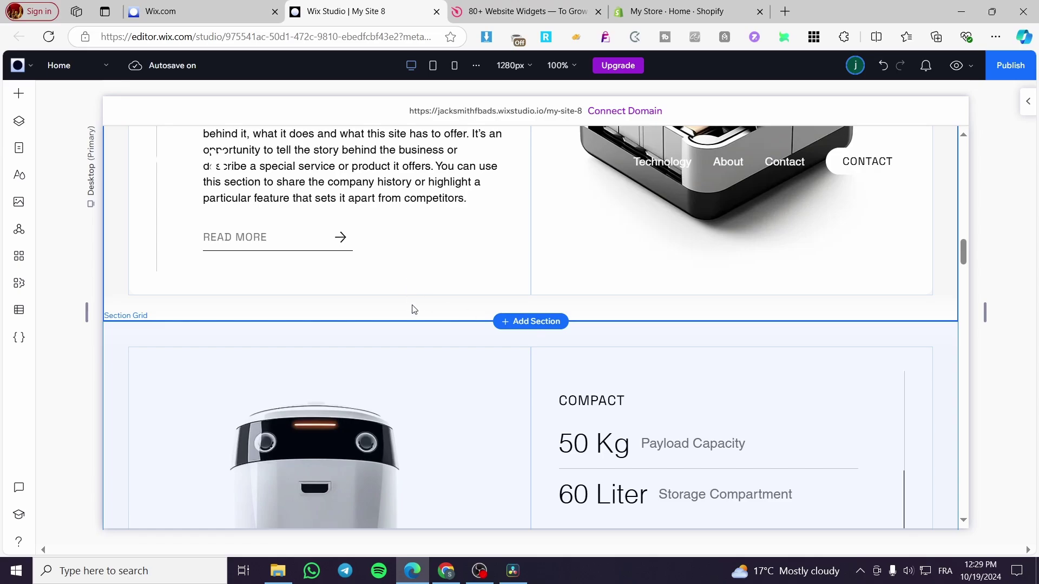
# Add a blank section between the Compact product section and the desert image section
pyautogui.scroll(-5, 432, 345)
pyautogui.click(464, 312)
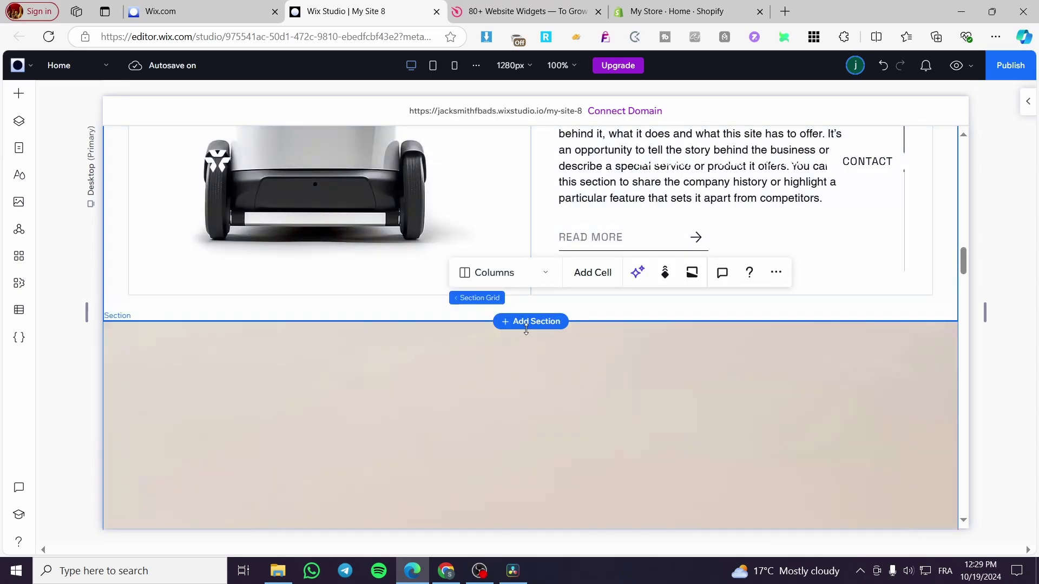
pyautogui.click(526, 325)
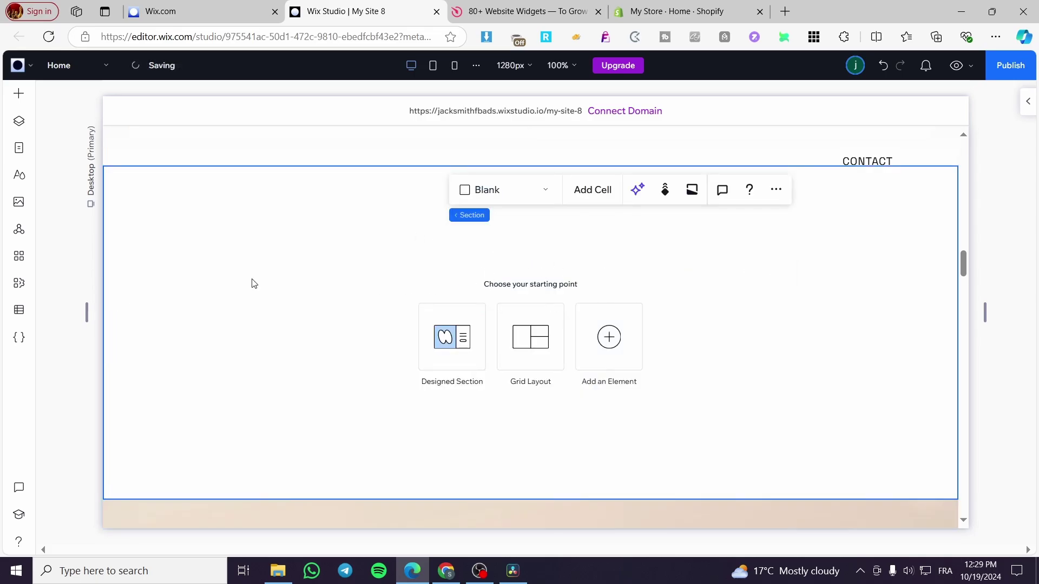
# Add an image element at the left side of the new blank section
pyautogui.click(22, 105)
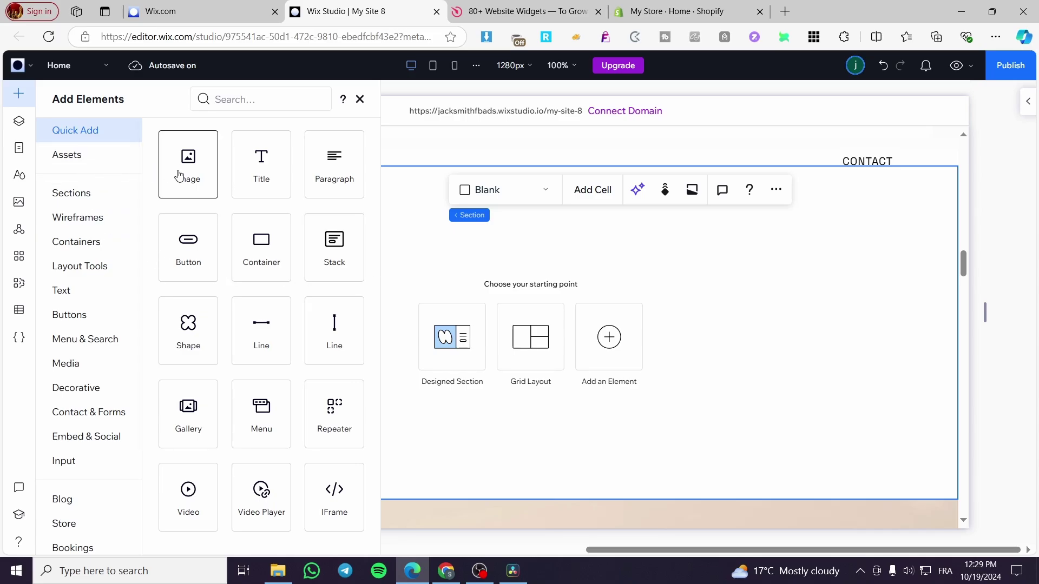
pyautogui.moveTo(179, 175); pyautogui.dragTo(210, 332)
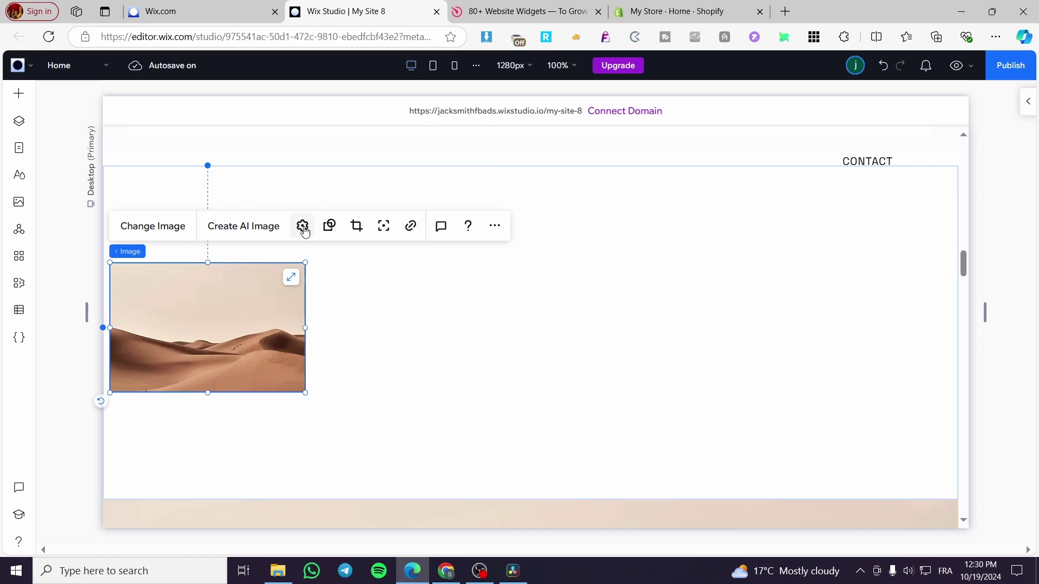
pyautogui.click(500, 231)
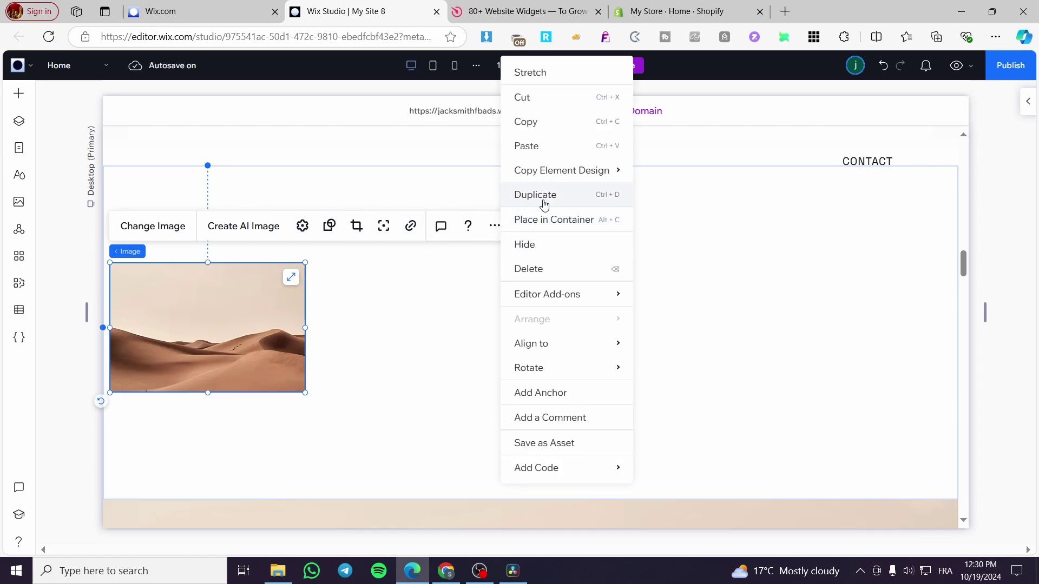
pyautogui.click(358, 398)
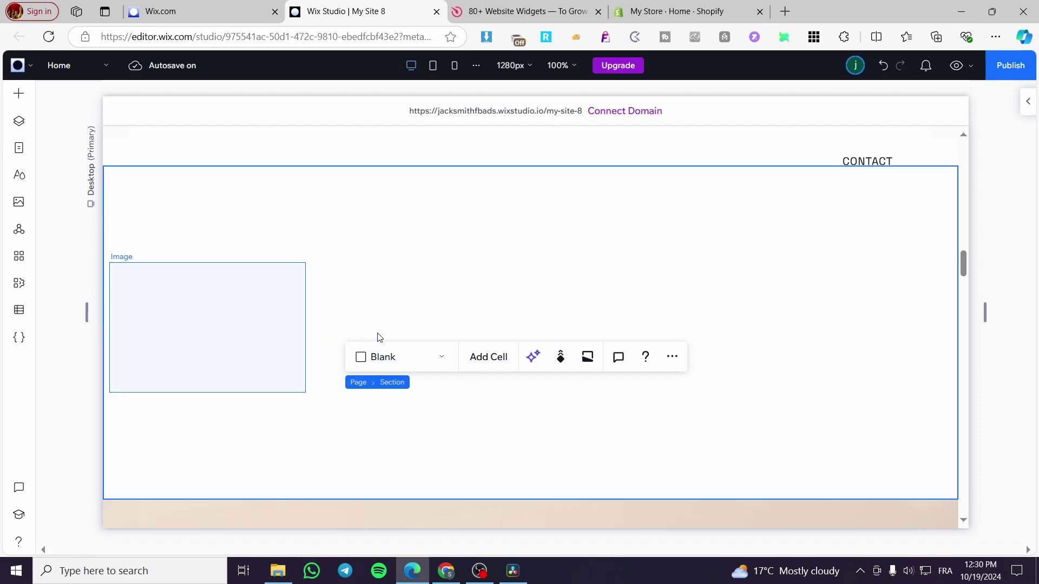
# Duplicate the desert image three times and place the copies in one row across the section
pyautogui.click(277, 294)
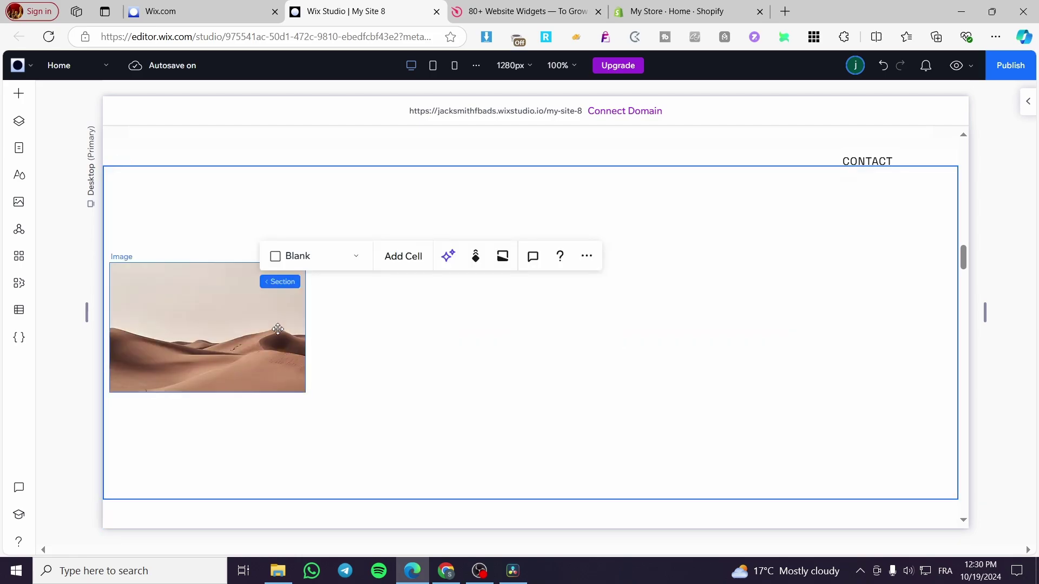
pyautogui.moveTo(238, 315); pyautogui.dragTo(437, 307)
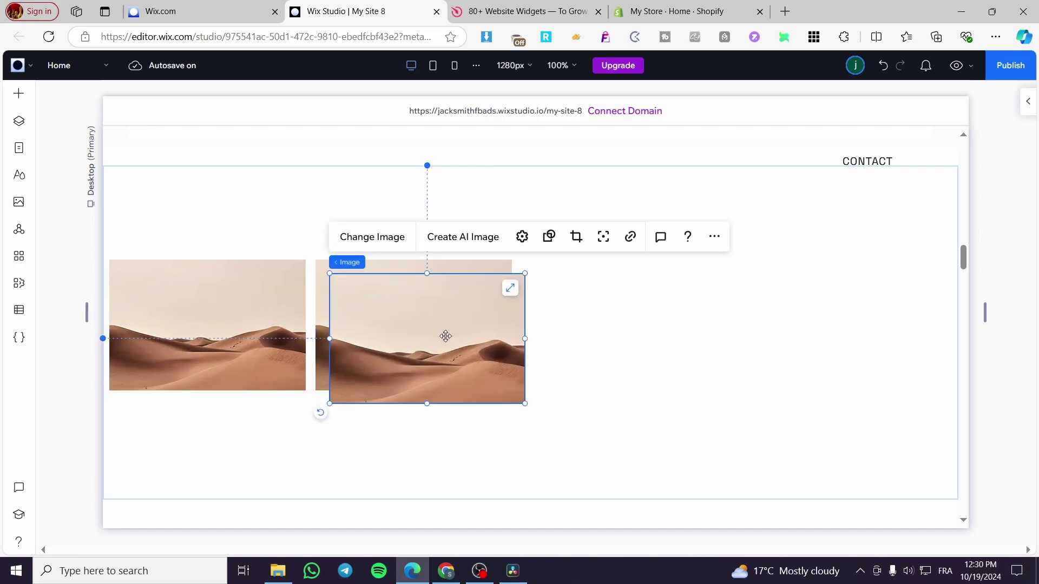
pyautogui.moveTo(445, 336); pyautogui.dragTo(833, 335)
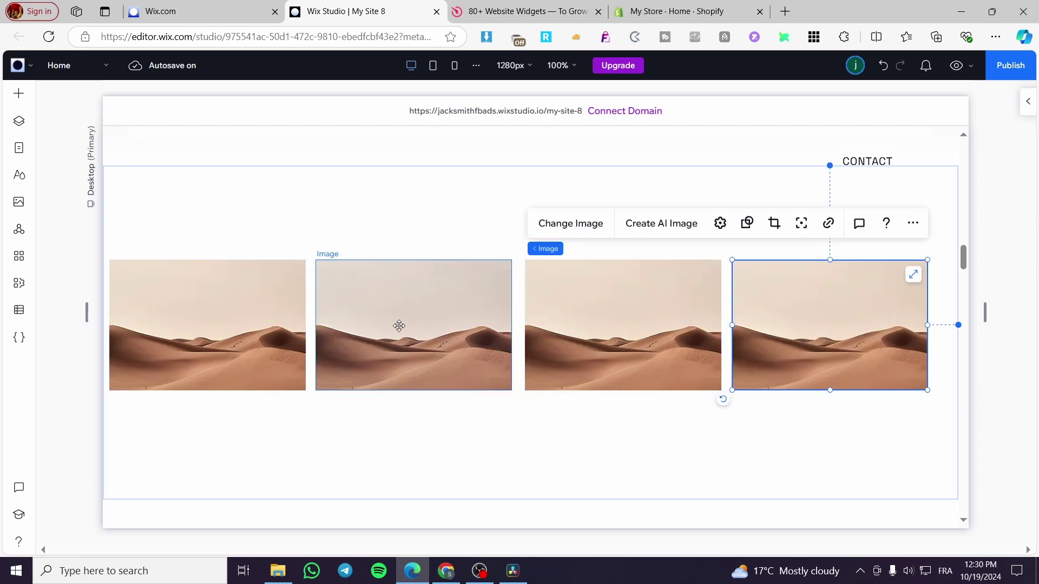
# Move the second image closer to the first and the third image closer to the fourth, keeping the row aligned
pyautogui.moveTo(391, 325); pyautogui.dragTo(455, 334)
pyautogui.click(579, 334)
pyautogui.moveTo(579, 335); pyautogui.dragTo(584, 335)
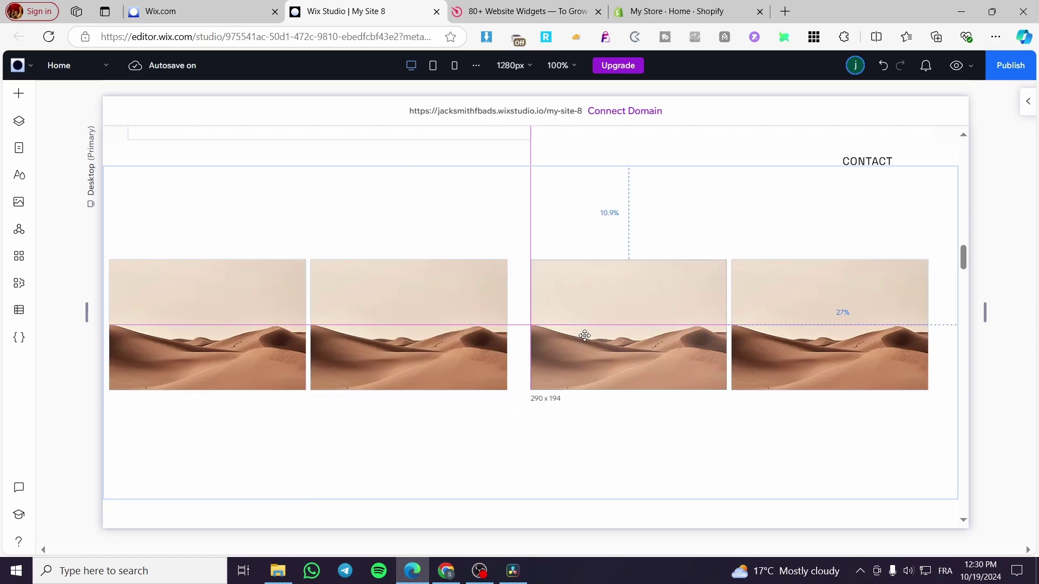
pyautogui.click(845, 361)
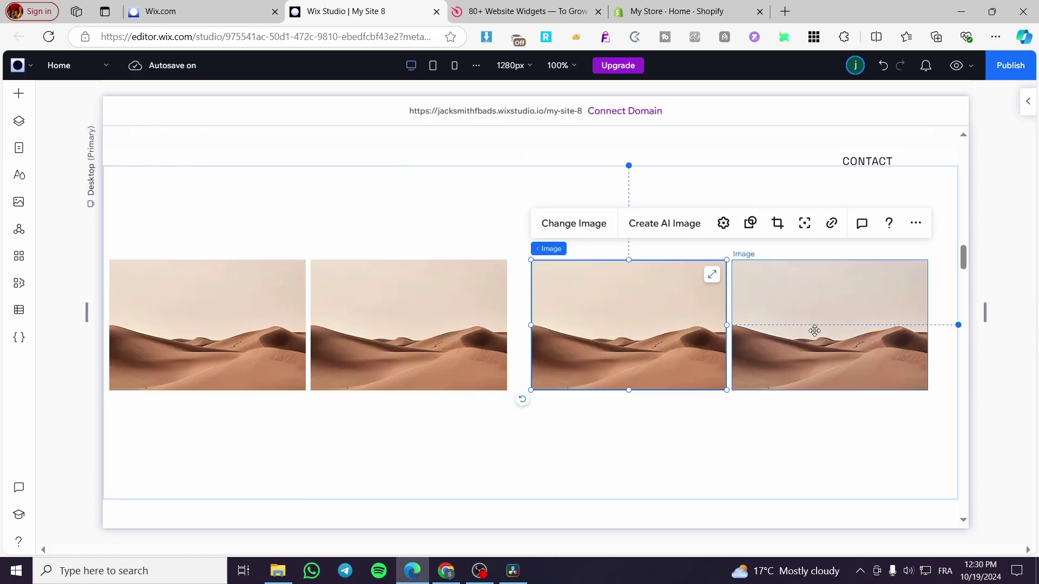
# Move the third and fourth images slightly right and bring the second and first beside them, making one evenly spaced row
pyautogui.keyDown('shift'); pyautogui.click(667, 323); pyautogui.keyUp('shift')
pyautogui.moveTo(650, 326); pyautogui.dragTo(663, 325)
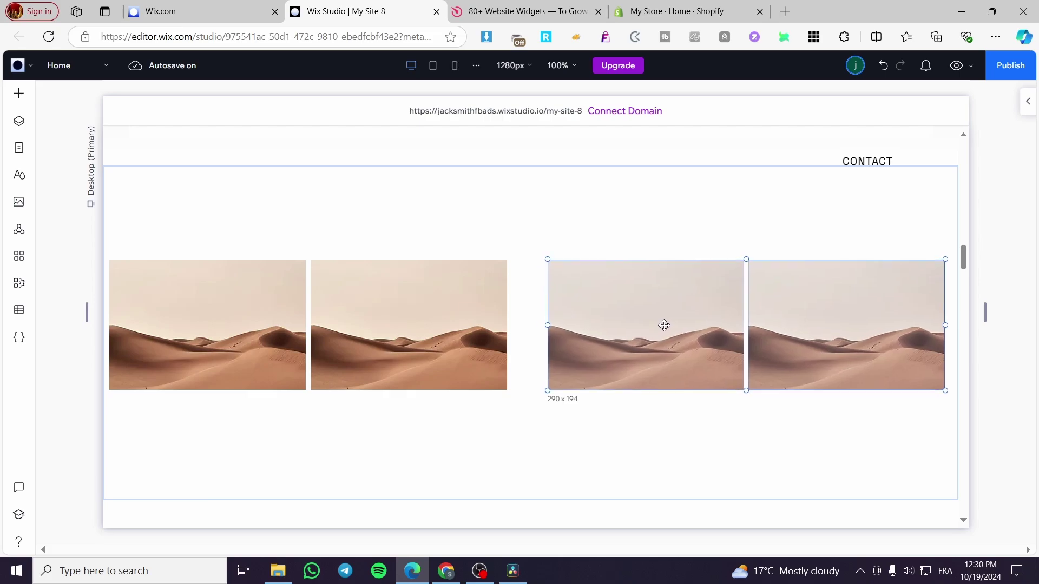
pyautogui.click(461, 316)
pyautogui.moveTo(460, 315); pyautogui.dragTo(485, 317)
pyautogui.click(286, 315)
pyautogui.moveTo(285, 304); pyautogui.dragTo(306, 306)
pyautogui.keyDown('shift'); pyautogui.click(439, 315); pyautogui.keyUp('shift')
pyautogui.keyDown('shift'); pyautogui.click(638, 320); pyautogui.keyUp('shift')
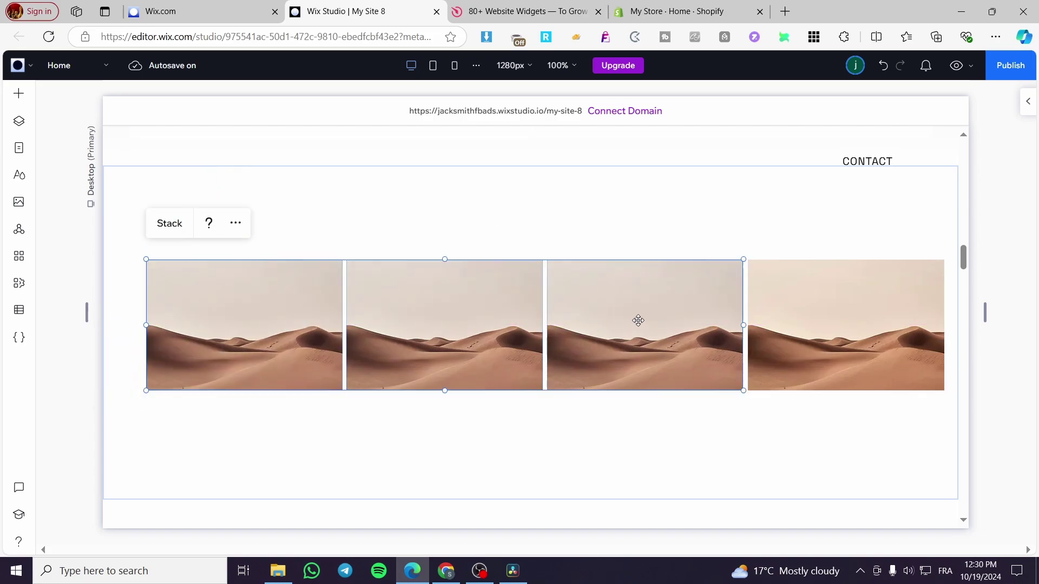
pyautogui.keyDown('shift'); pyautogui.click(826, 326); pyautogui.keyUp('shift')
pyautogui.click(274, 308)
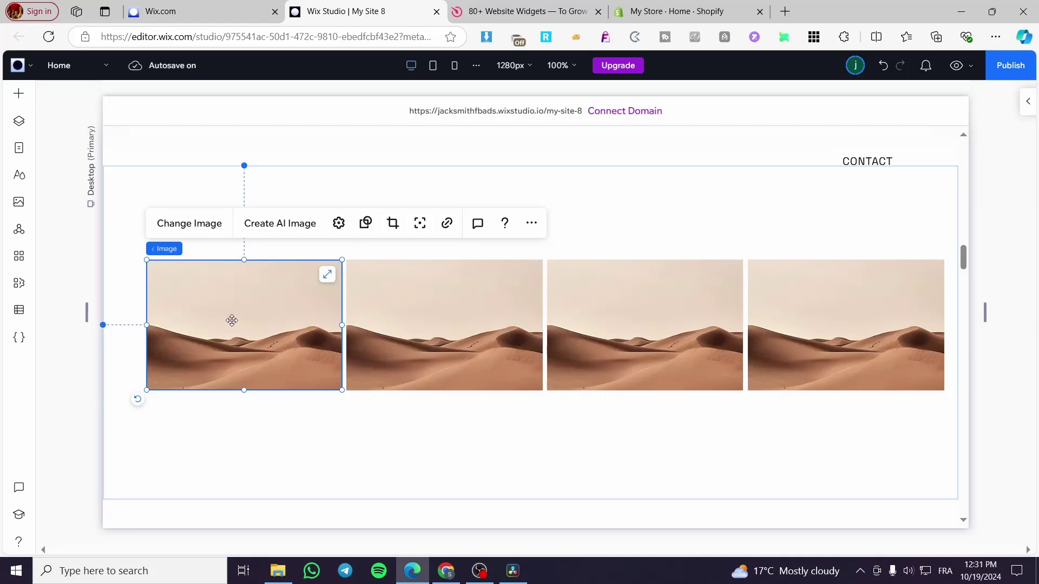
# Replace the second image in the row with the Best Friends photo from Media from Wix
pyautogui.click(463, 328)
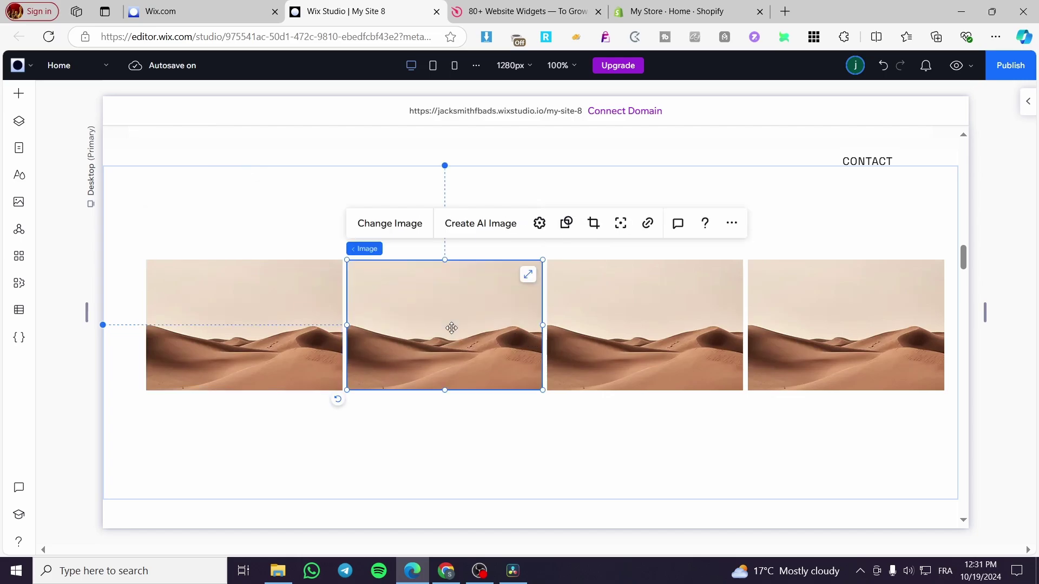
pyautogui.click(418, 228)
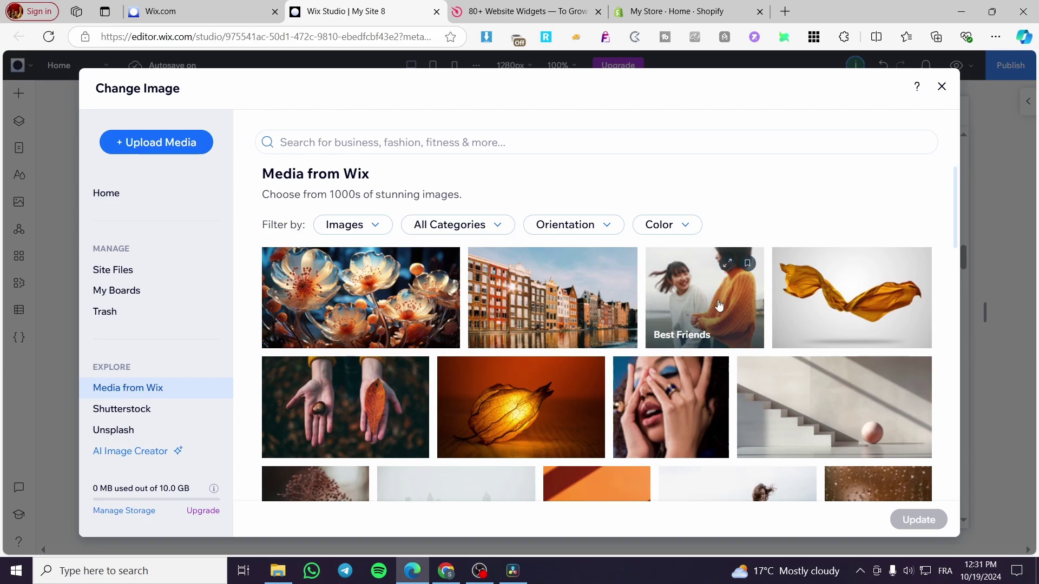
pyautogui.click(701, 336)
pyautogui.click(929, 520)
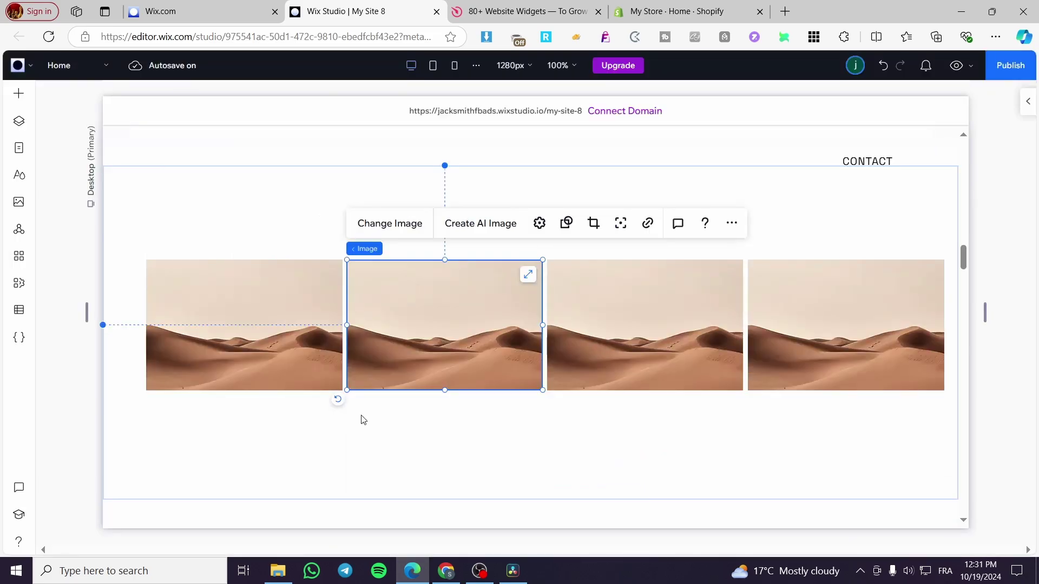
# Replace the third image in the row with the Buildings Reflecting on Water photo from Media from Wix
pyautogui.click(651, 330)
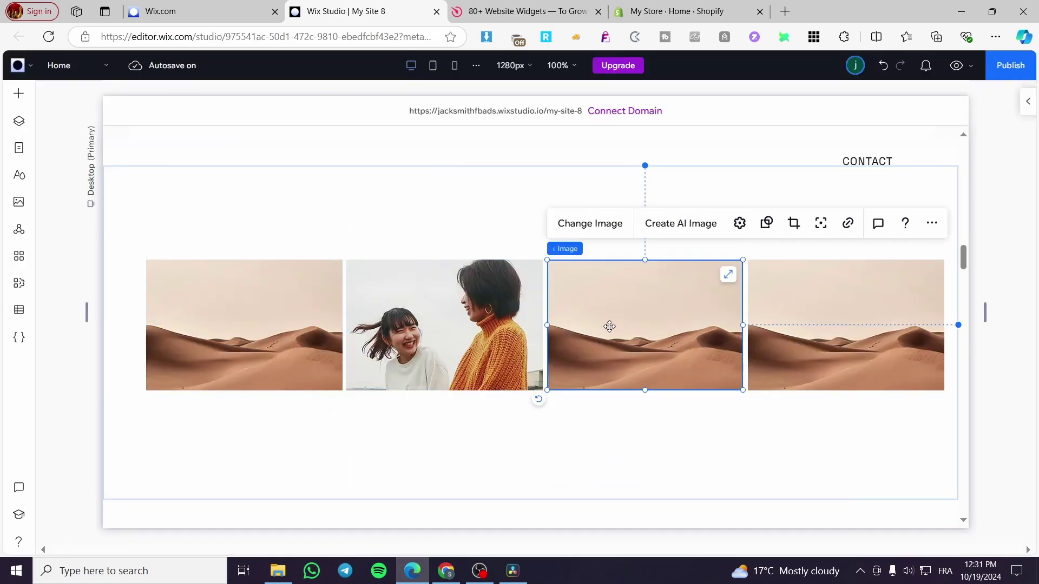
pyautogui.click(600, 227)
pyautogui.click(593, 346)
pyautogui.click(913, 520)
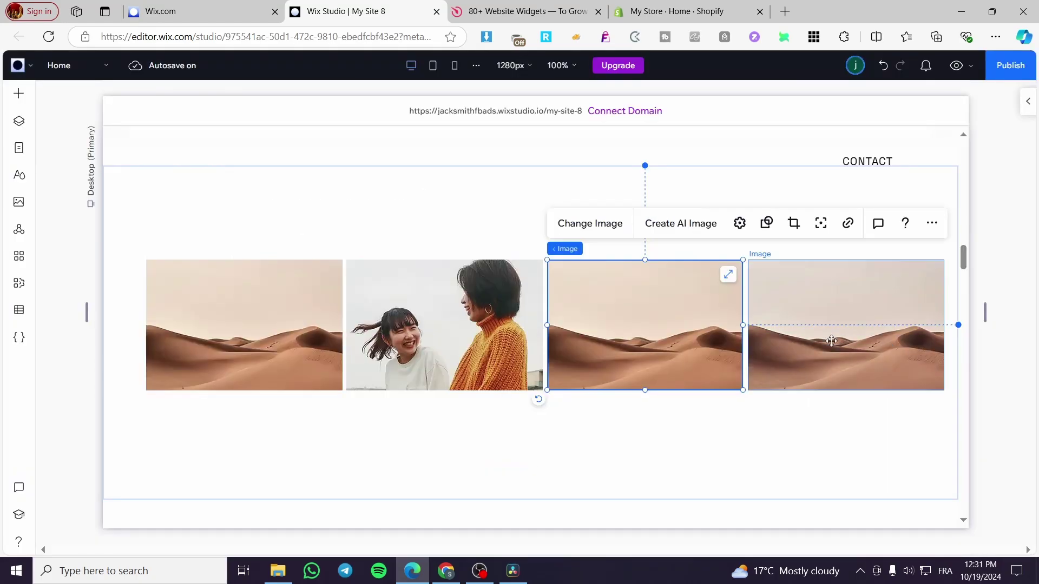
# Replace the fourth image in the row with the Media from Wix photo of two hands holding a chestnut and an orange leaf
pyautogui.click(838, 331)
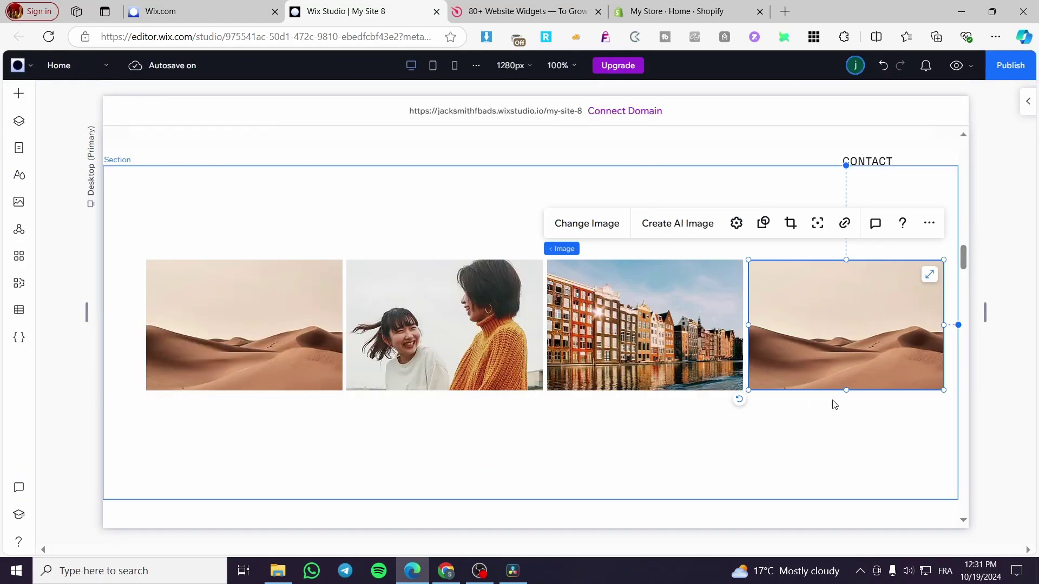
pyautogui.click(597, 230)
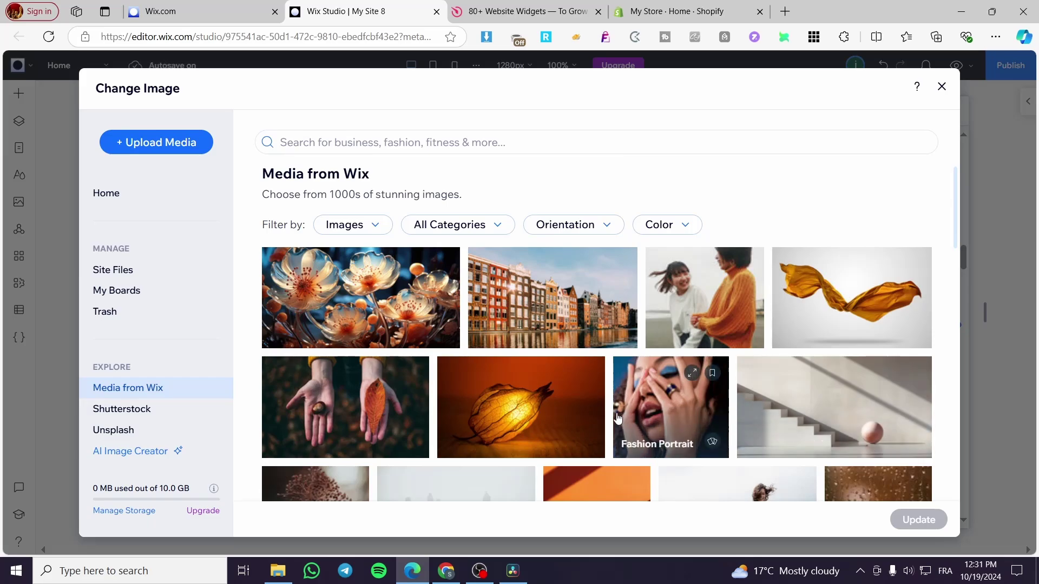
pyautogui.click(557, 445)
pyautogui.doubleClick(368, 427)
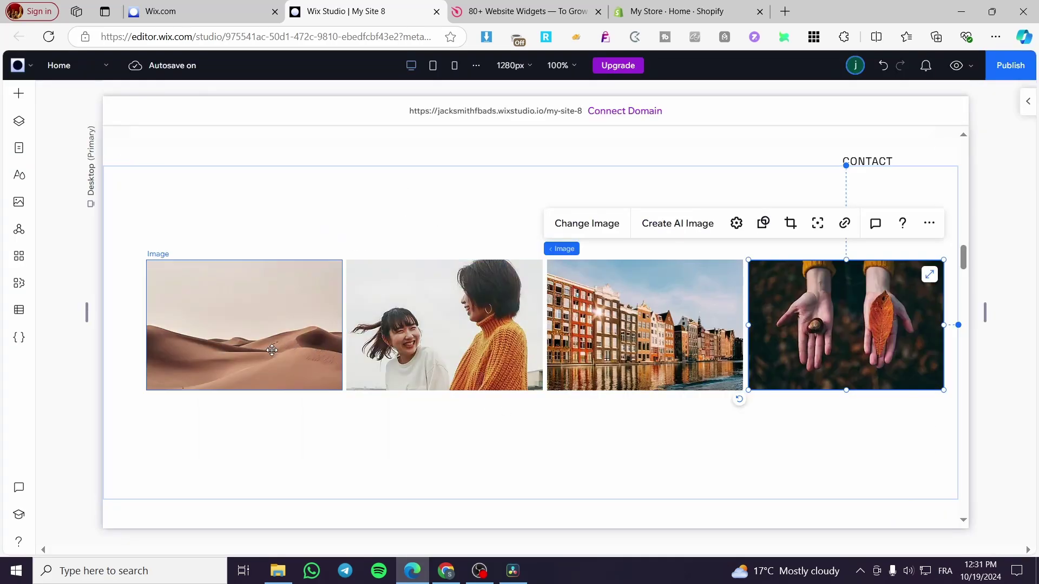
# Replace the first image in the row with the Media from Wix photo of a foggy city skyline above a highway
pyautogui.click(271, 329)
pyautogui.click(216, 223)
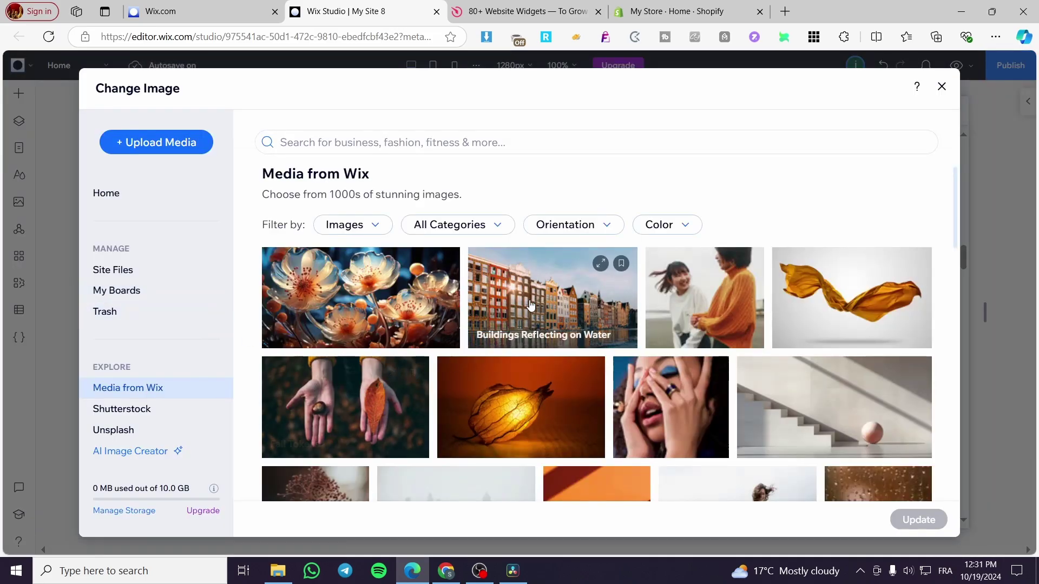
pyautogui.scroll(-3, 525, 342)
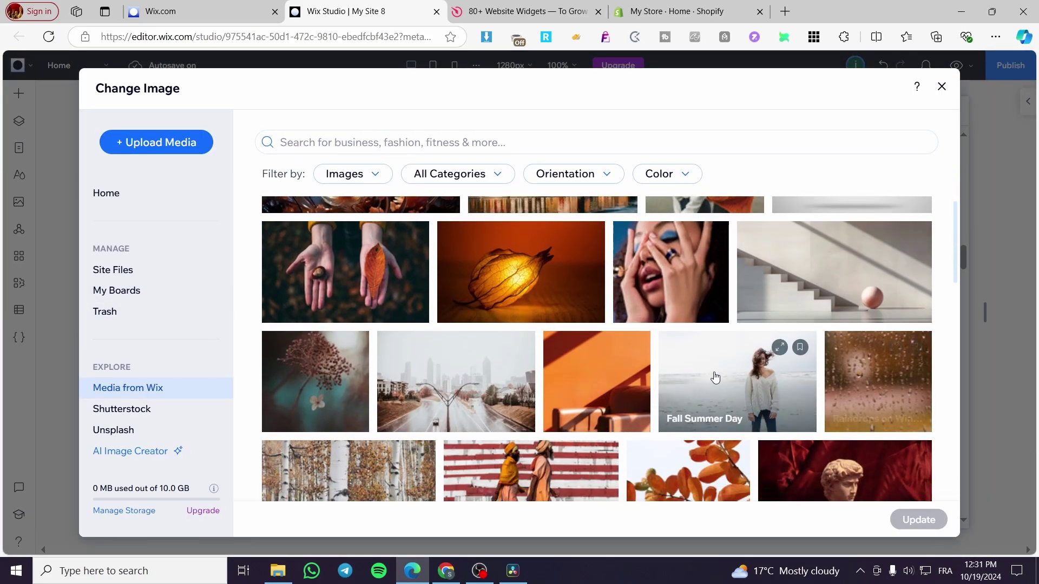
pyautogui.click(460, 378)
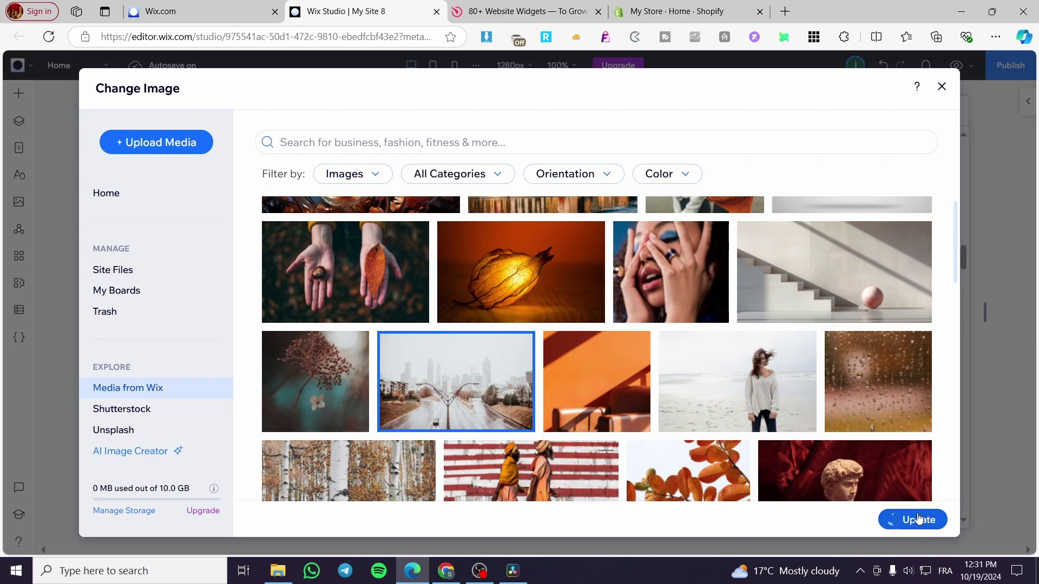
pyautogui.click(918, 520)
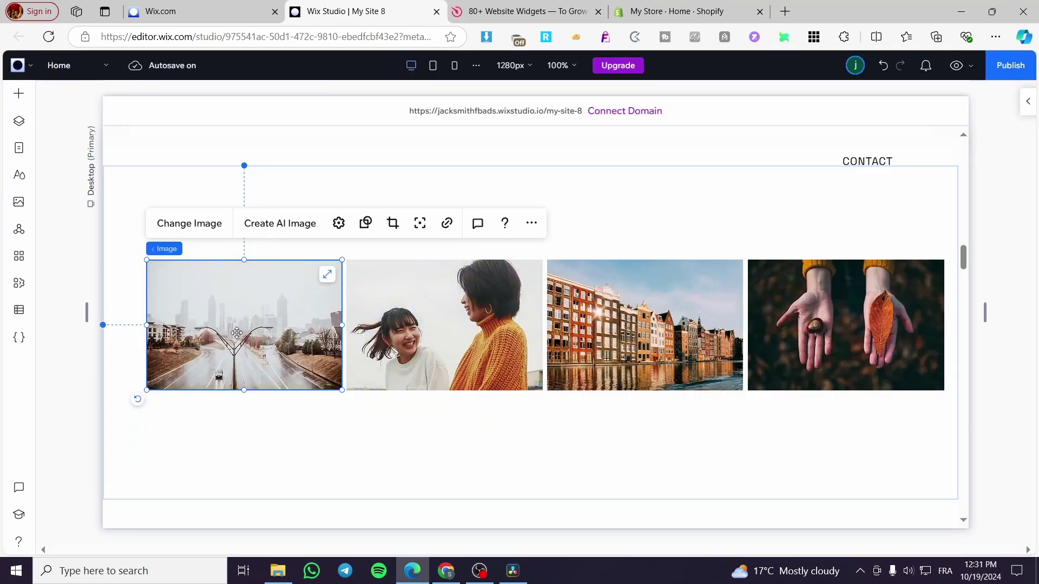
# Shift all four images together slightly left and up to centre the row in the section, and combine them into a horizontal stack
pyautogui.keyDown('shift'); pyautogui.click(437, 326); pyautogui.keyUp('shift')
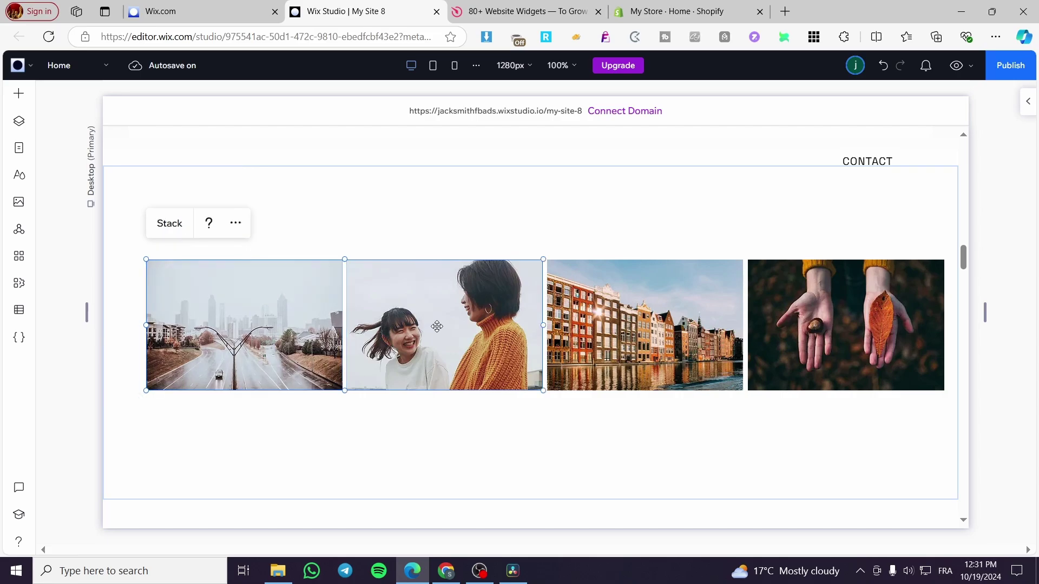
pyautogui.keyDown('shift'); pyautogui.click(611, 319); pyautogui.keyUp('shift')
pyautogui.keyDown('shift'); pyautogui.click(777, 308); pyautogui.keyUp('shift')
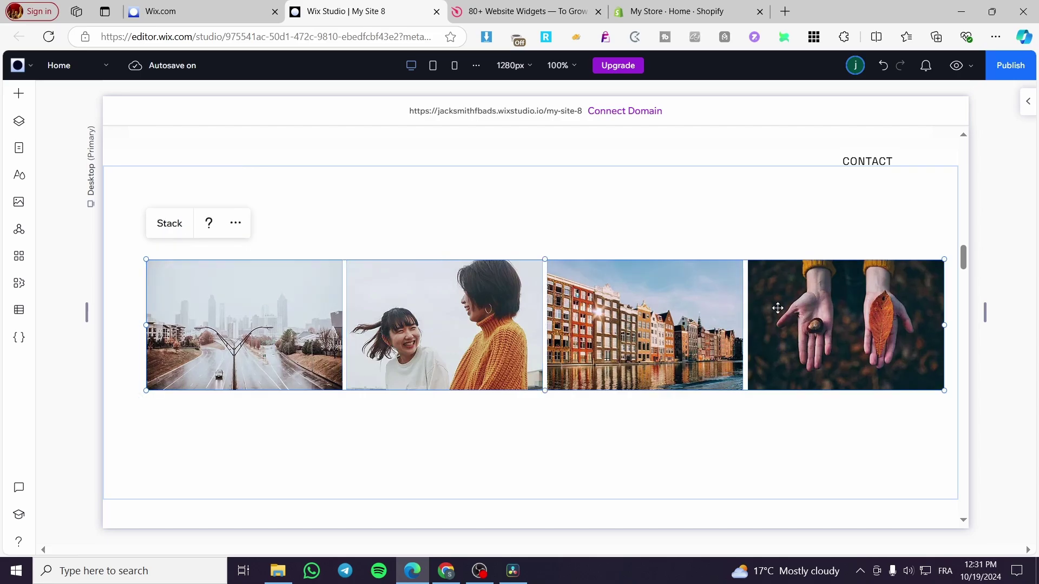
pyautogui.moveTo(794, 321); pyautogui.dragTo(776, 316)
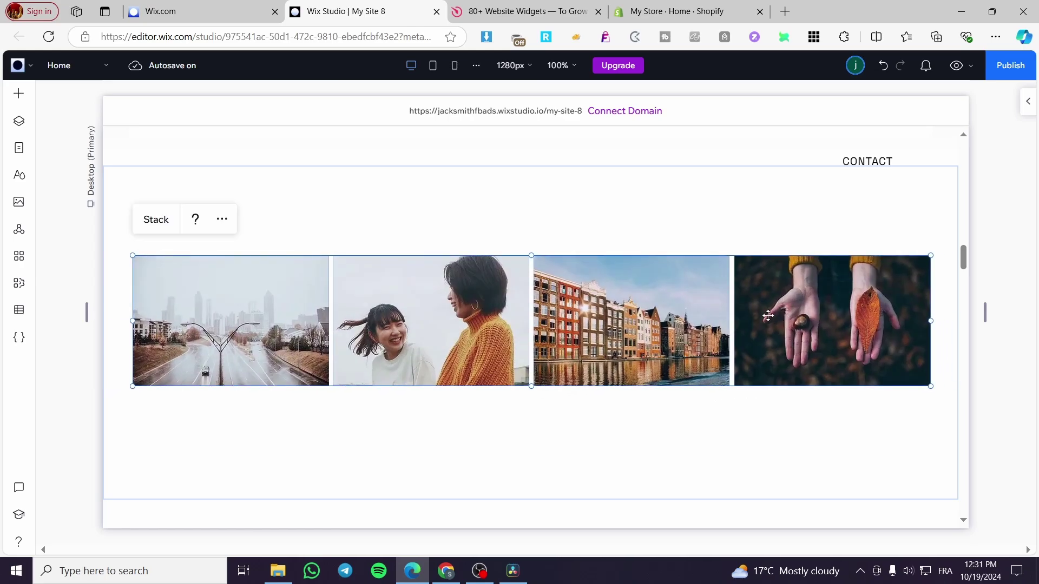
pyautogui.click(147, 225)
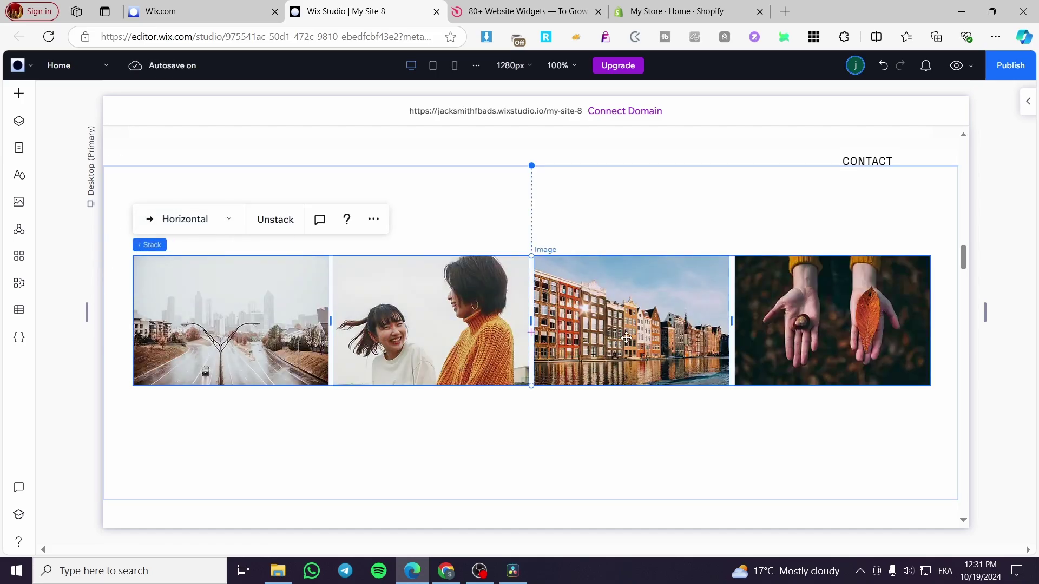
pyautogui.moveTo(627, 319)
pyautogui.mouseDown()
pyautogui.moveTo(612, 319)
pyautogui.moveTo(624, 318)
pyautogui.mouseUp()
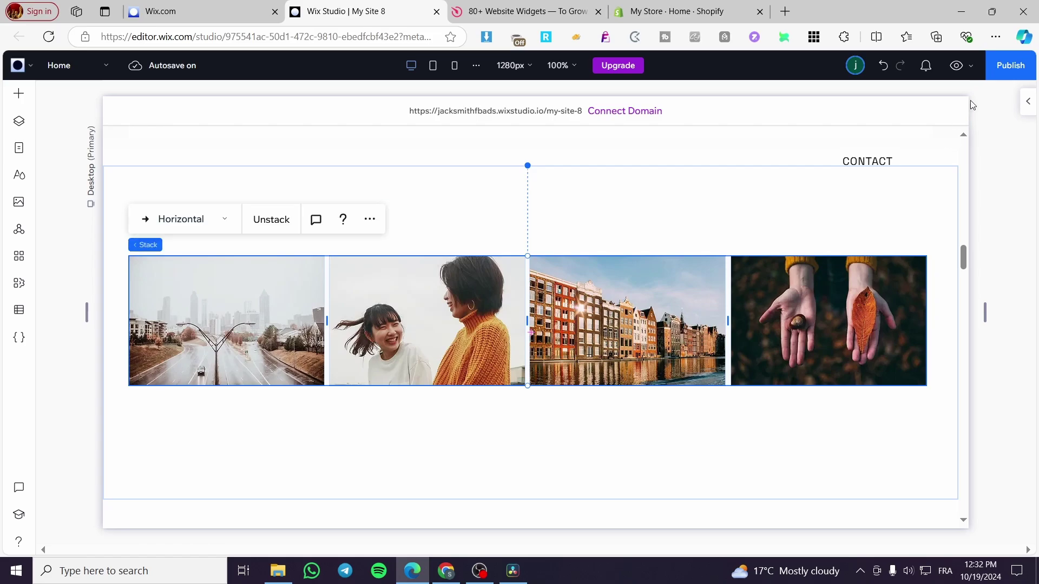
# Add a Cross loop animation to the image stack
pyautogui.click(1026, 103)
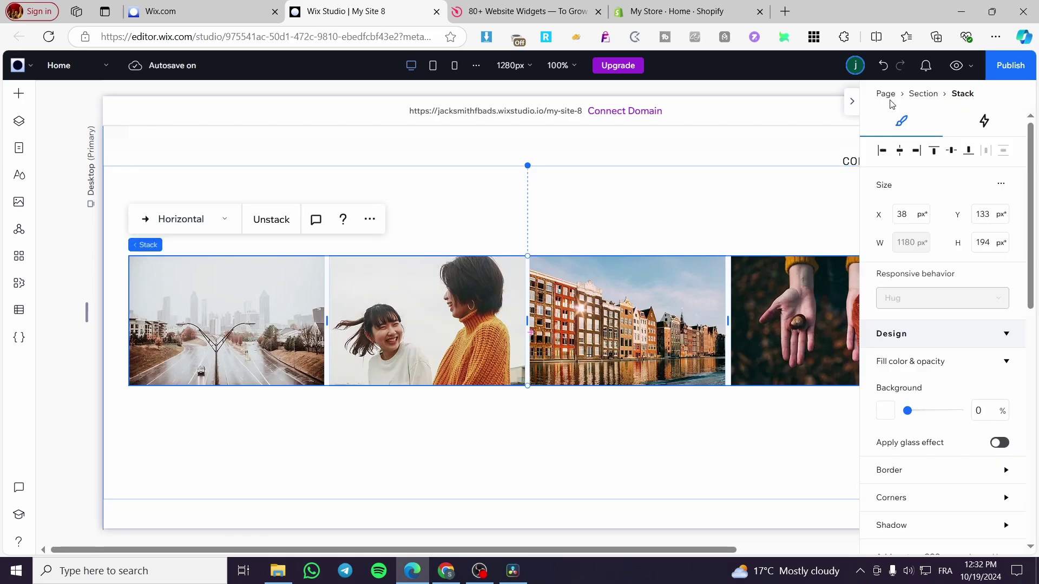
pyautogui.click(849, 101)
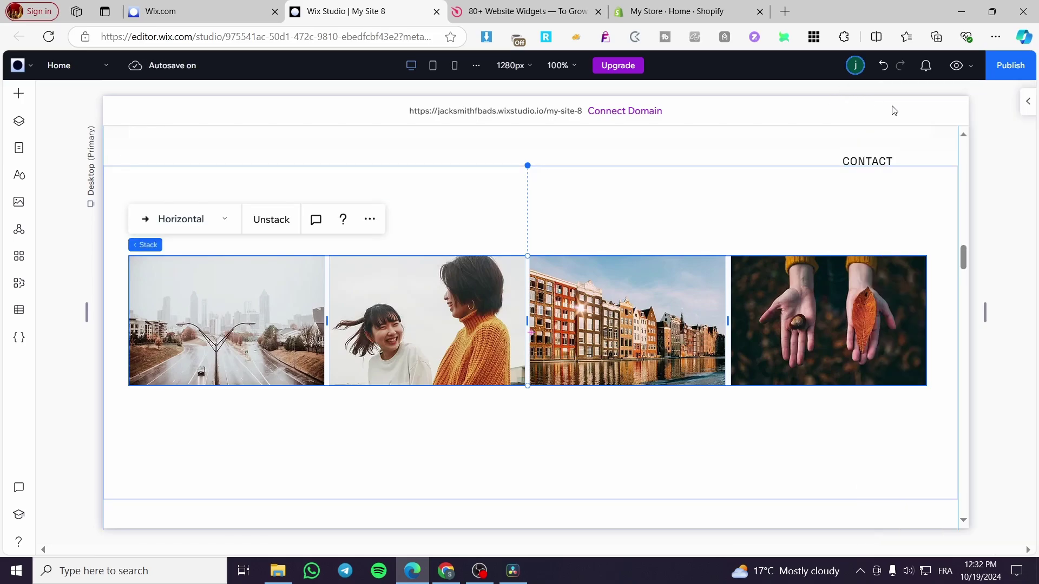
pyautogui.click(1024, 105)
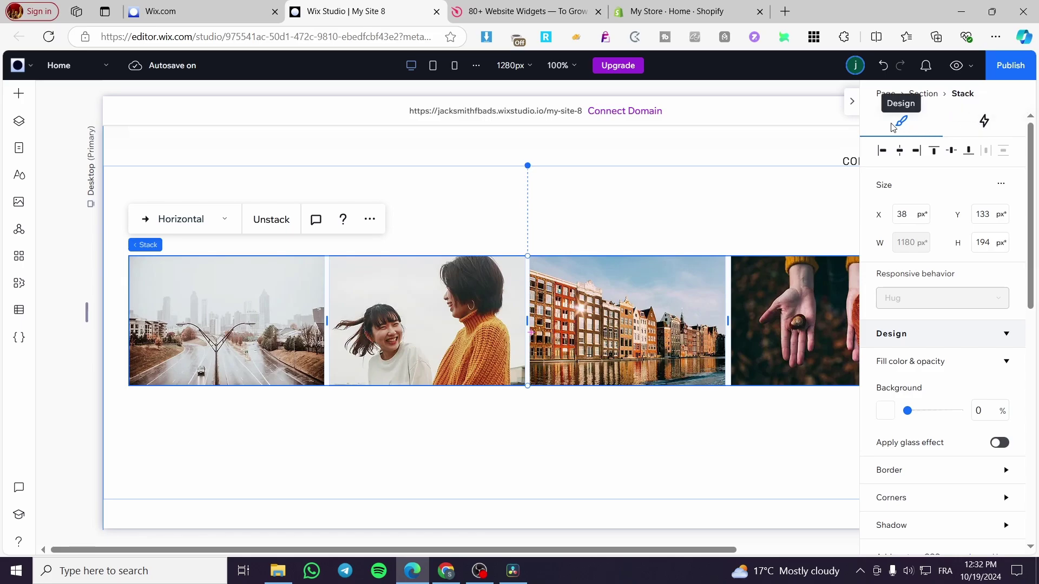
pyautogui.click(986, 122)
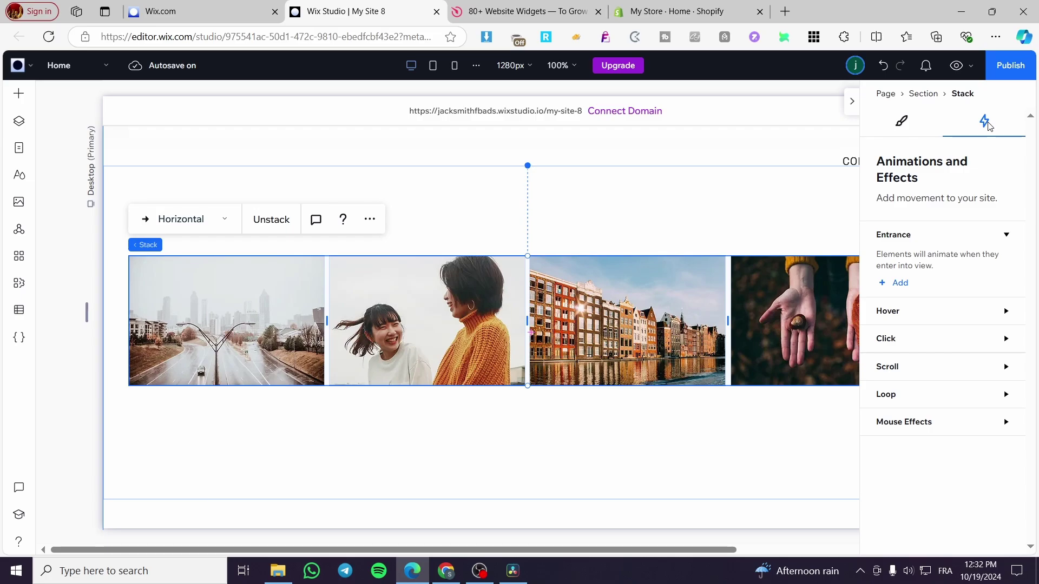
pyautogui.click(890, 402)
pyautogui.click(898, 430)
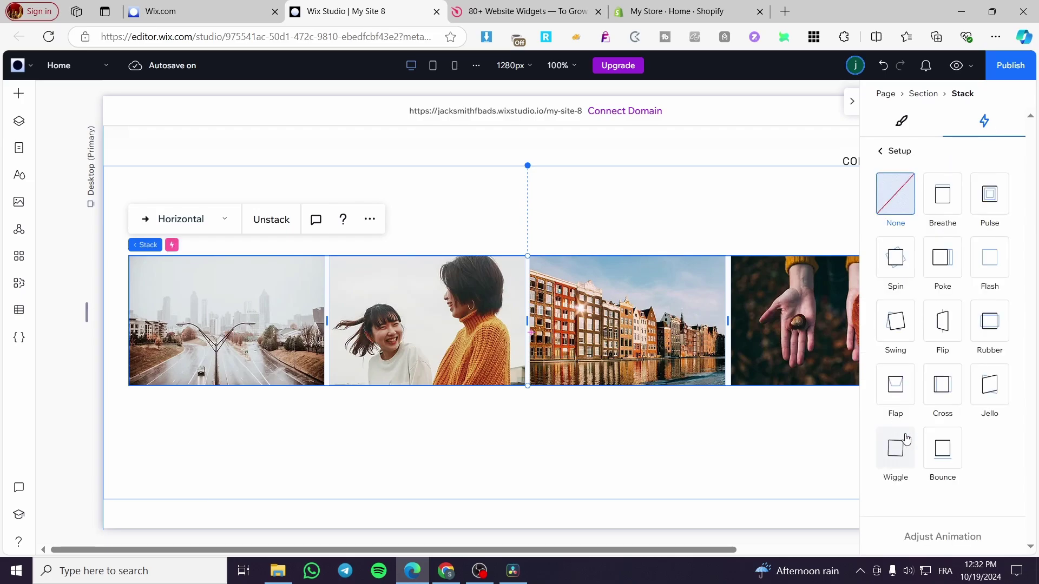
pyautogui.click(942, 403)
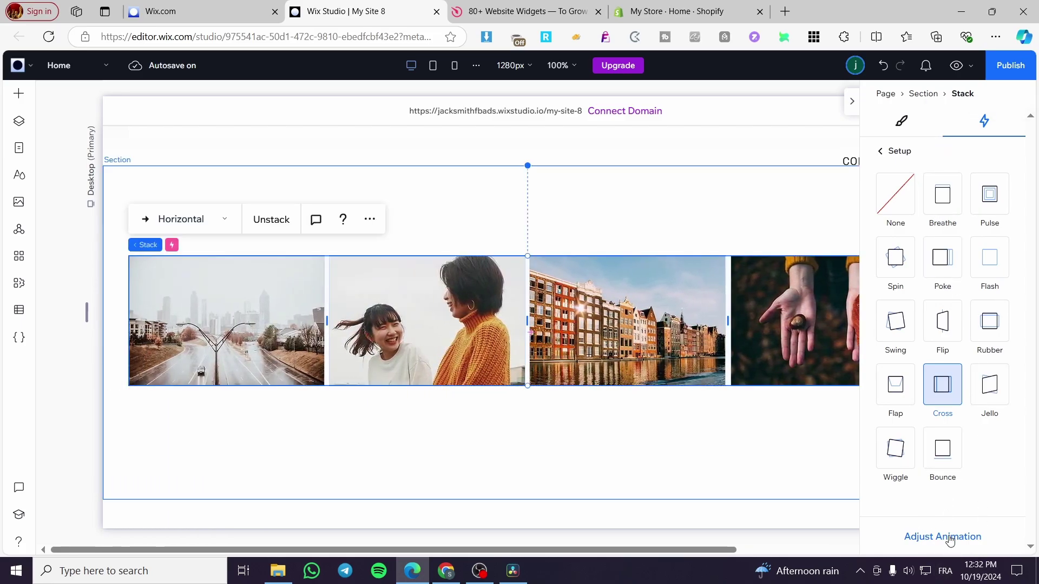
# Set the Cross animation's duration to 7 s with the direction From right
pyautogui.click(944, 538)
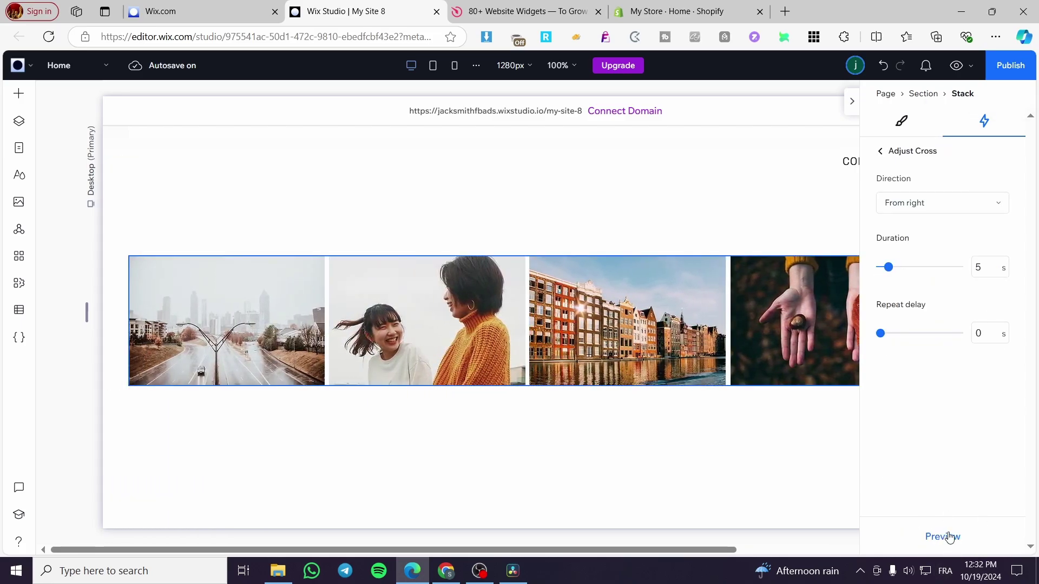
pyautogui.click(983, 266)
pyautogui.write('7')
pyautogui.click(948, 205)
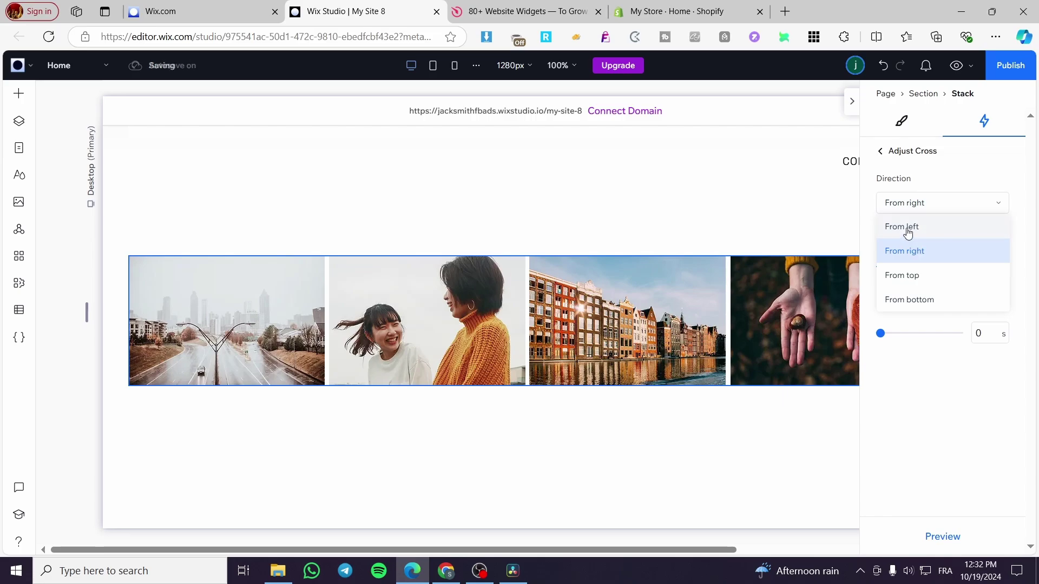
pyautogui.click(942, 260)
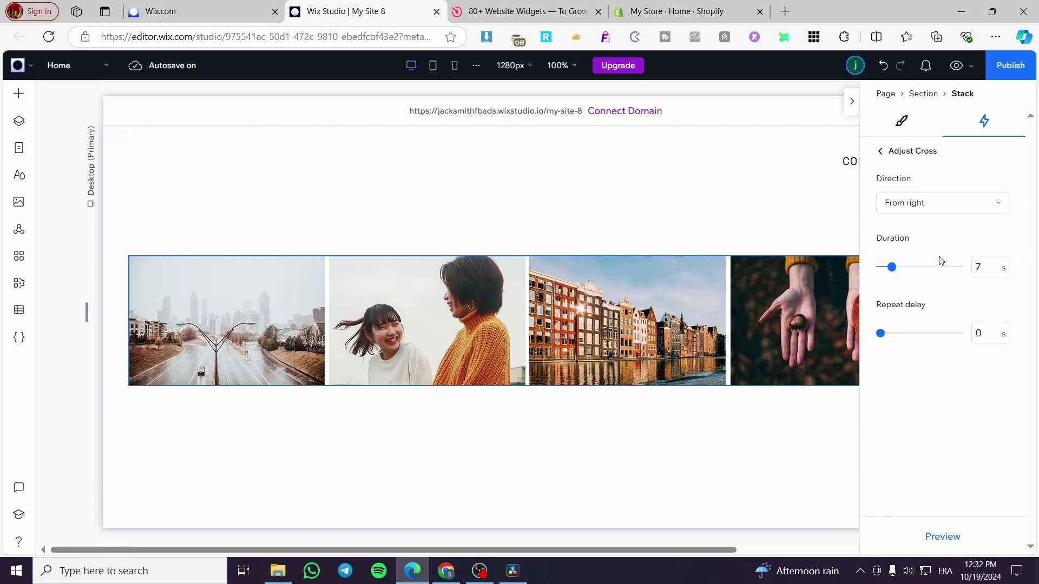
pyautogui.click(853, 102)
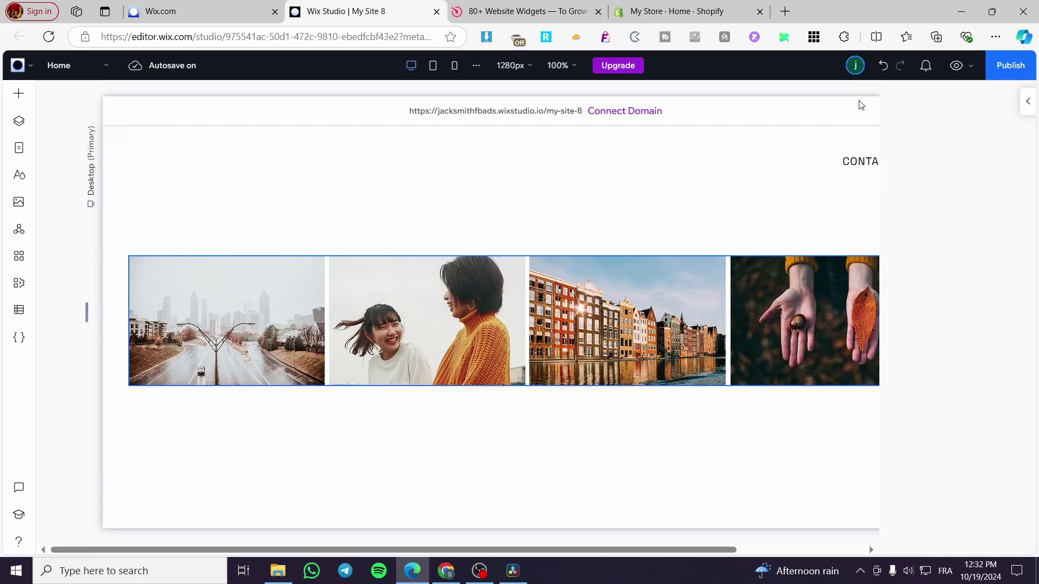
# Select all four images inside the stack and duplicate them
pyautogui.click(240, 305)
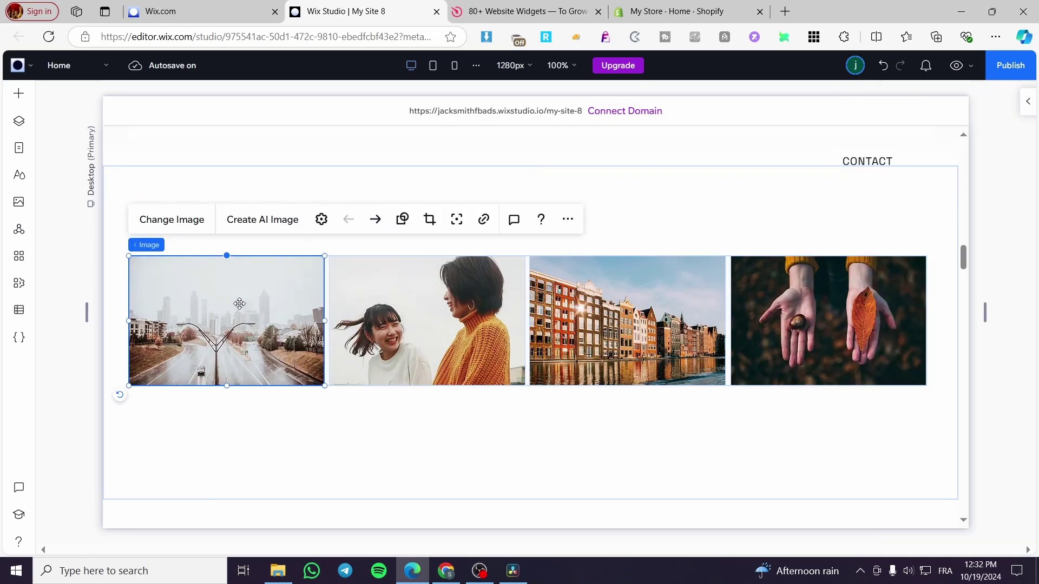
pyautogui.click(382, 317)
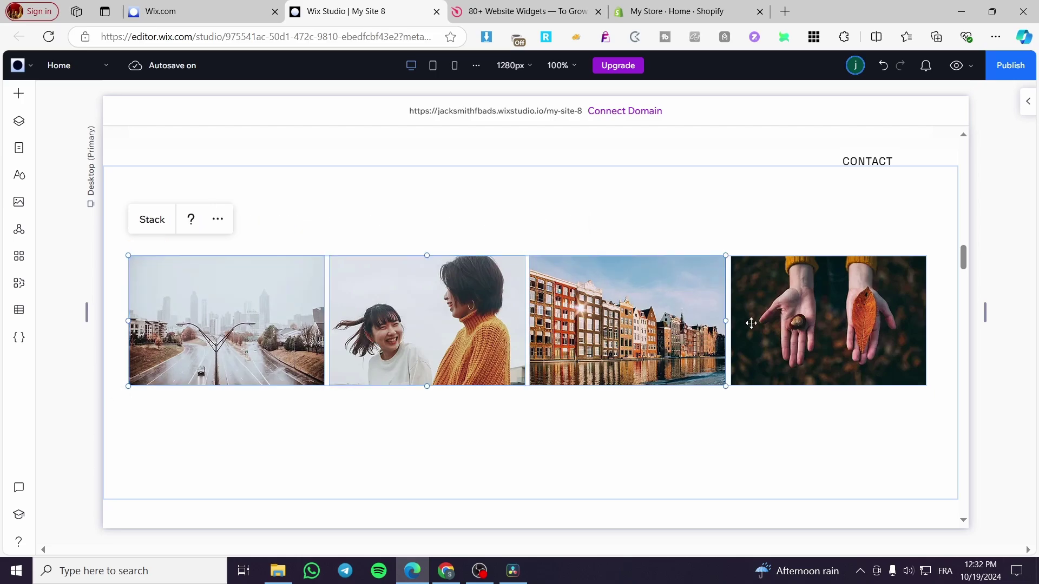
pyautogui.keyDown('shift'); pyautogui.click(791, 323); pyautogui.keyUp('shift')
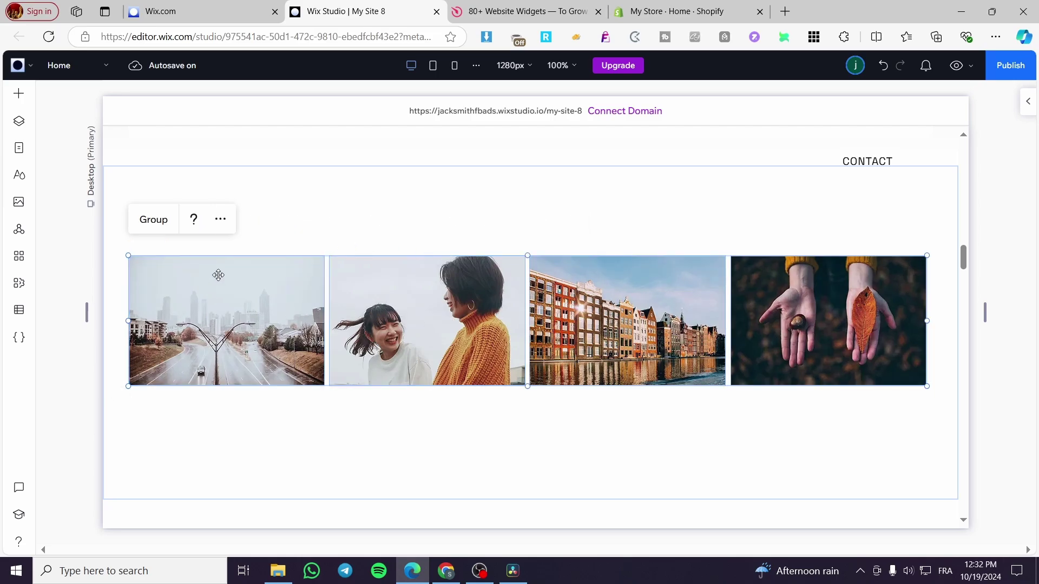
pyautogui.click(221, 219)
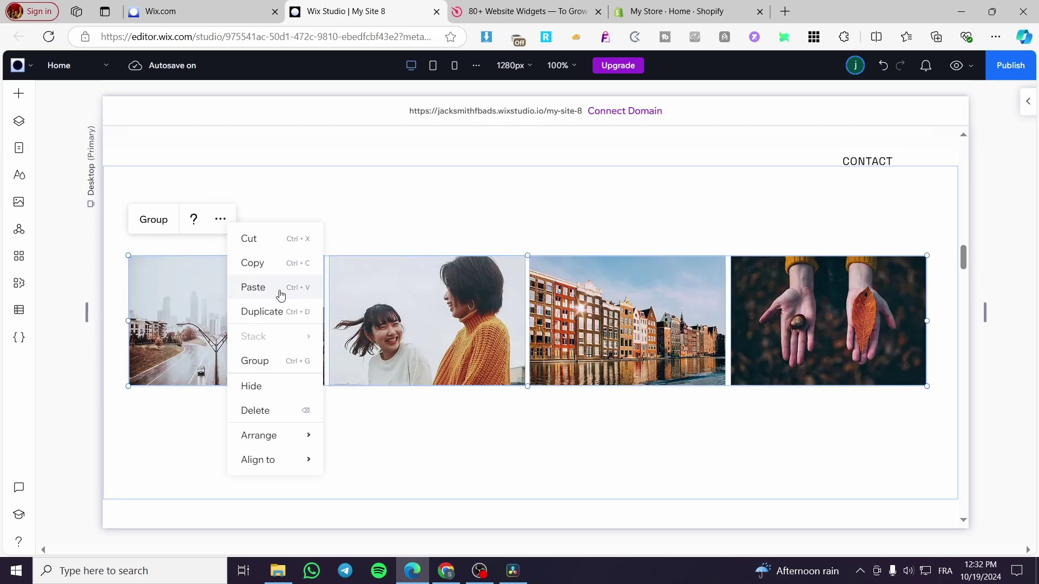
pyautogui.click(304, 386)
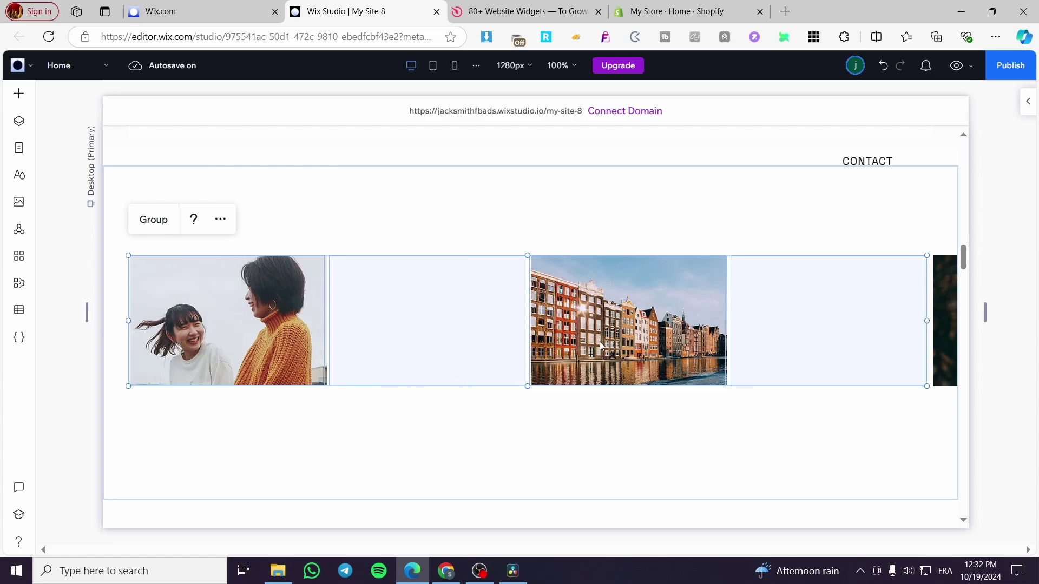
# Place the duplicated images after the originals in the row and combine the duplicates into their own horizontal stack
pyautogui.moveTo(611, 318); pyautogui.dragTo(579, 310)
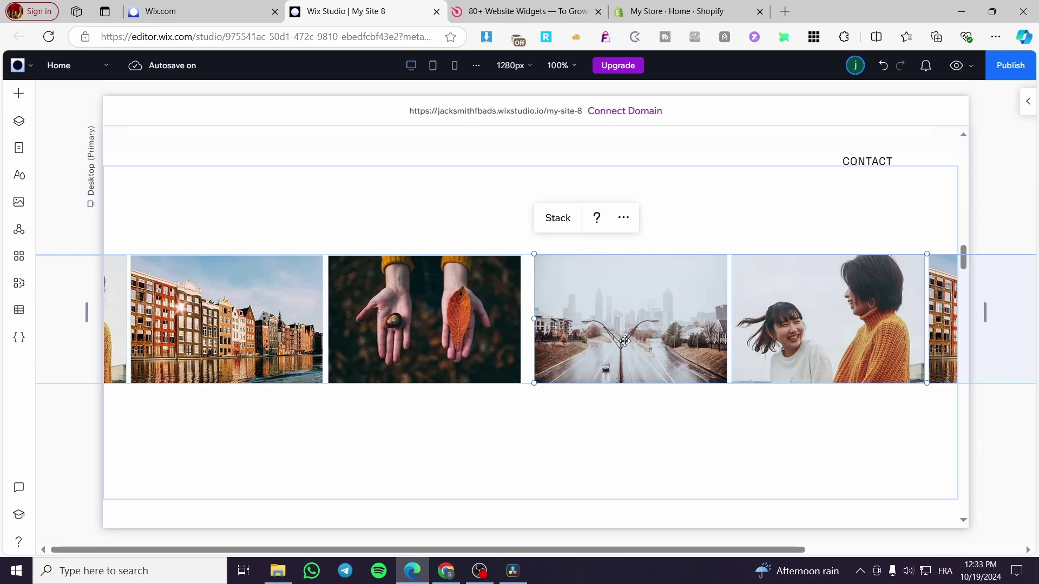
pyautogui.click(642, 295)
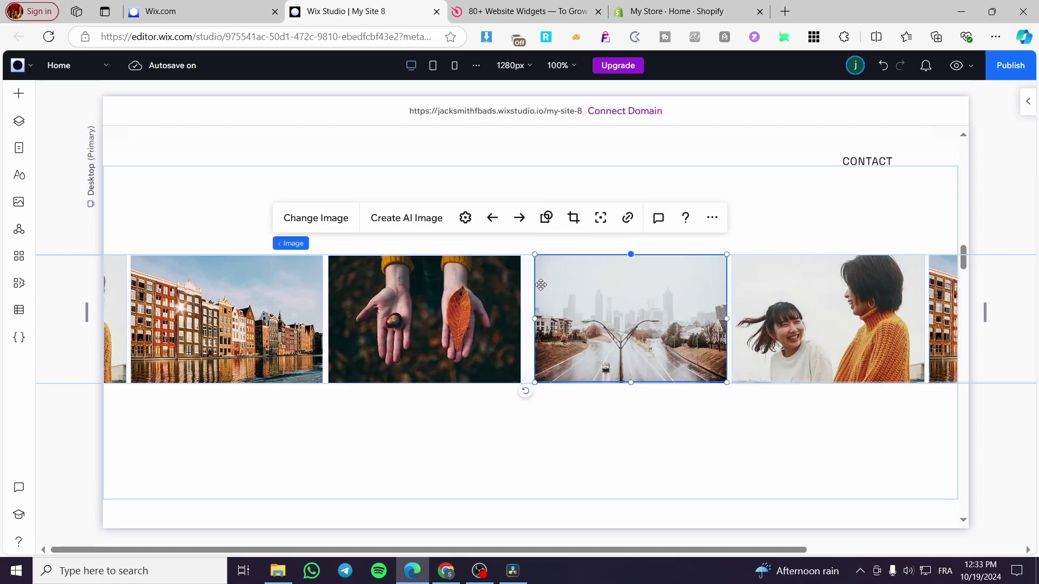
pyautogui.click(768, 296)
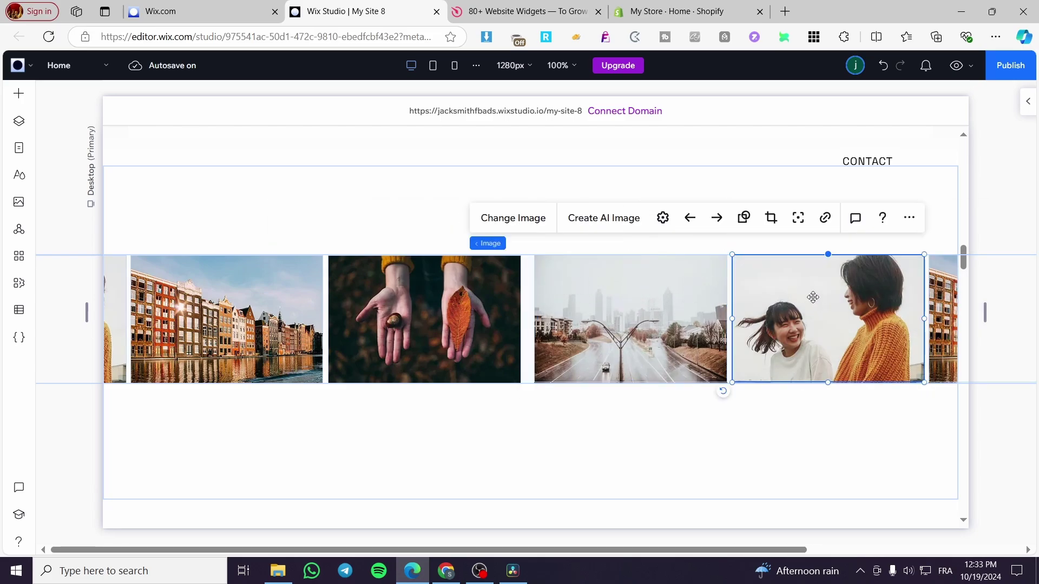
pyautogui.click(613, 288)
pyautogui.click(927, 301)
pyautogui.click(944, 310)
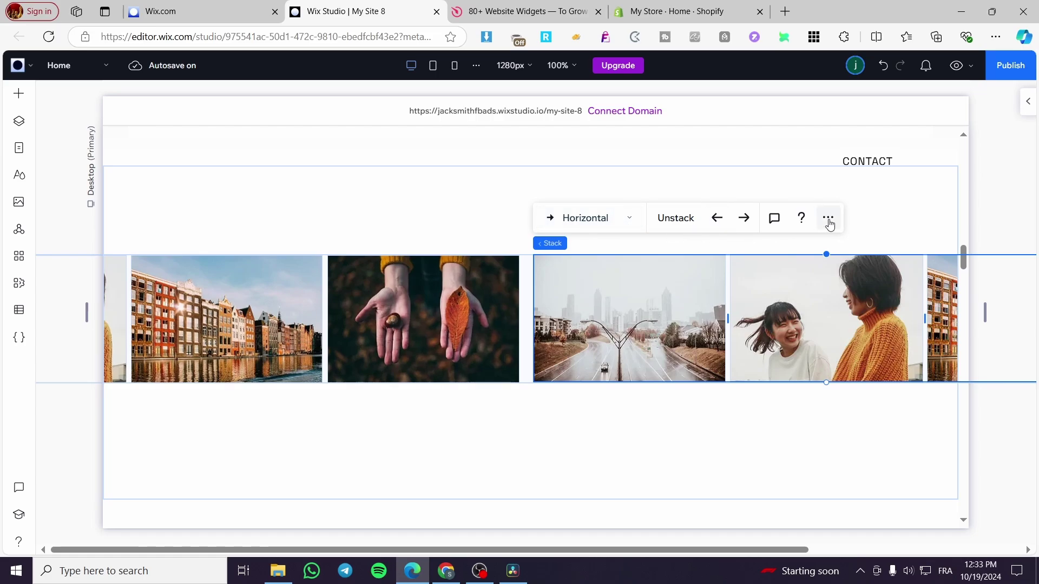
# Add a Cross loop animation to the inner stack holding the duplicated images
pyautogui.click(828, 218)
pyautogui.click(966, 157)
pyautogui.click(1028, 103)
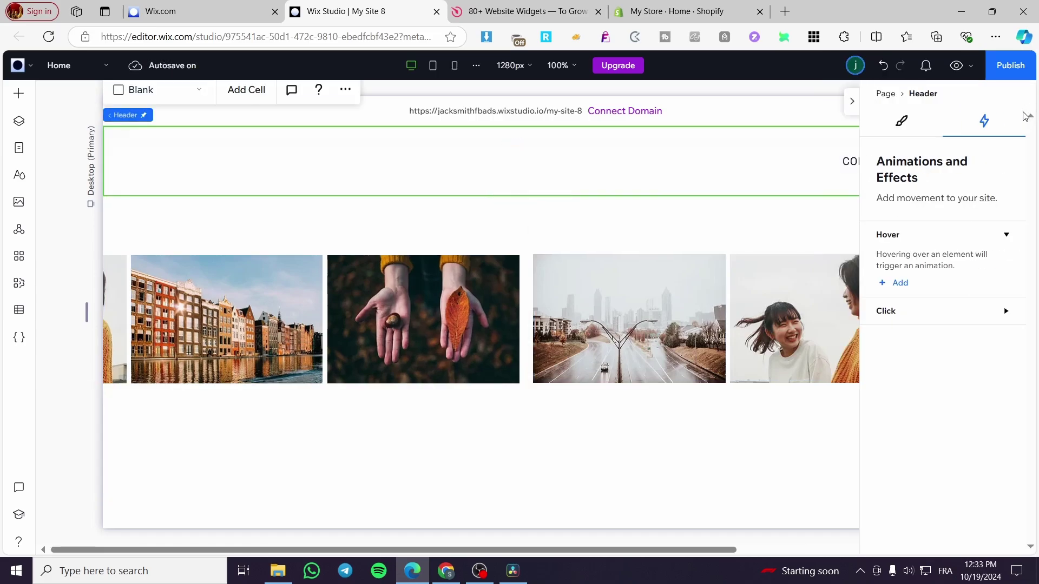
pyautogui.click(798, 211)
pyautogui.click(777, 276)
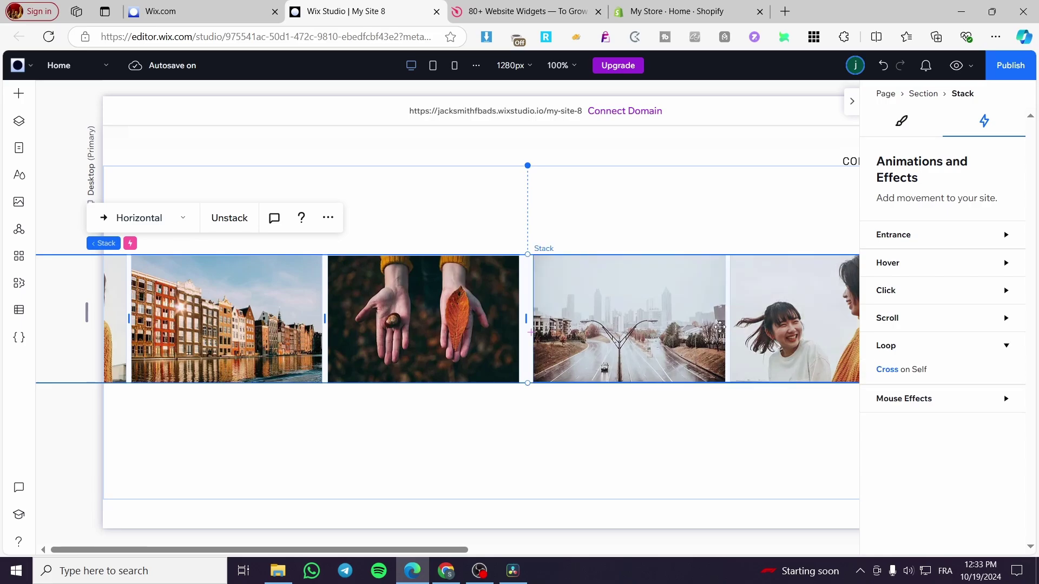
pyautogui.click(698, 330)
pyautogui.click(1004, 396)
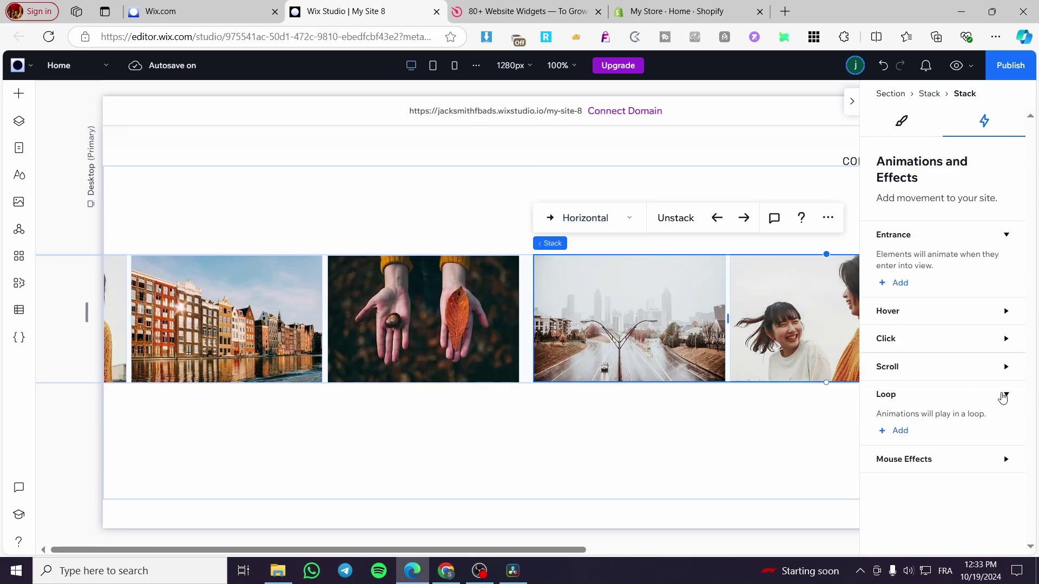
pyautogui.click(901, 431)
pyautogui.click(947, 387)
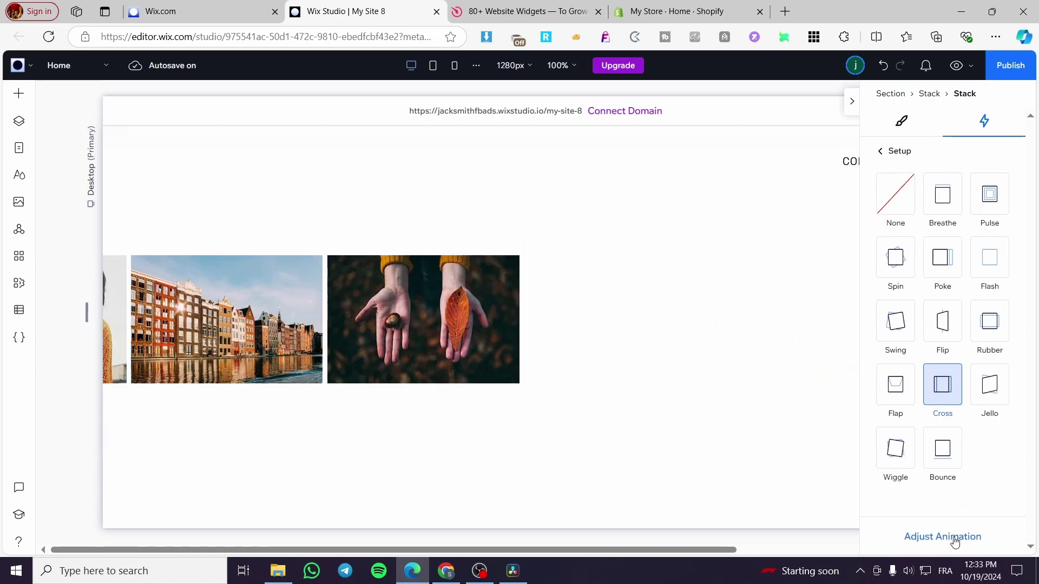
# Set the duration of the duplicated images' Cross animation to 8 s
pyautogui.click(955, 536)
pyautogui.click(981, 265)
pyautogui.write('8')
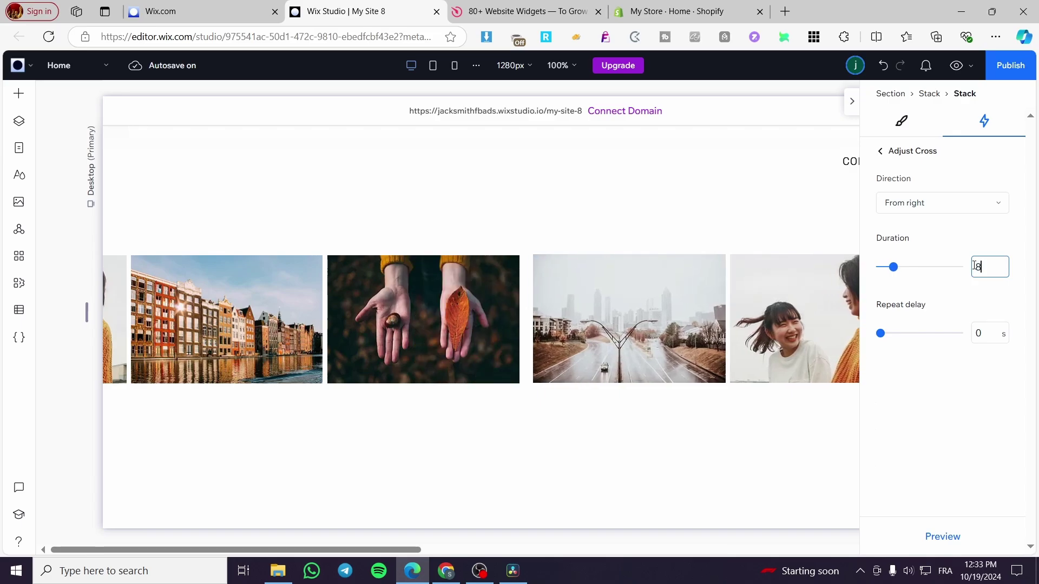
pyautogui.click(763, 485)
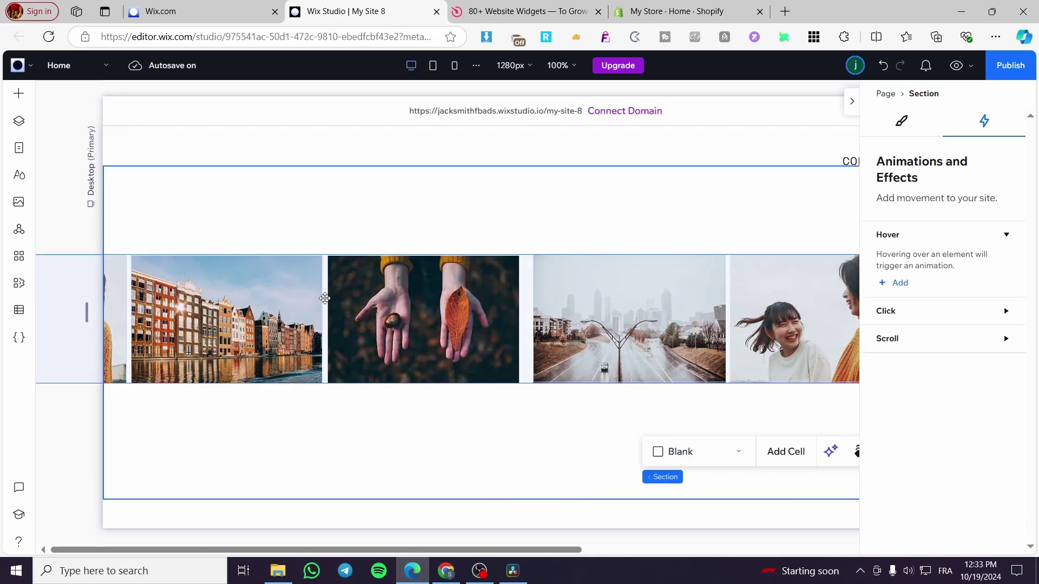
# Set the outer stack's Cross animation duration to 8 s and preview the loop
pyautogui.click(529, 319)
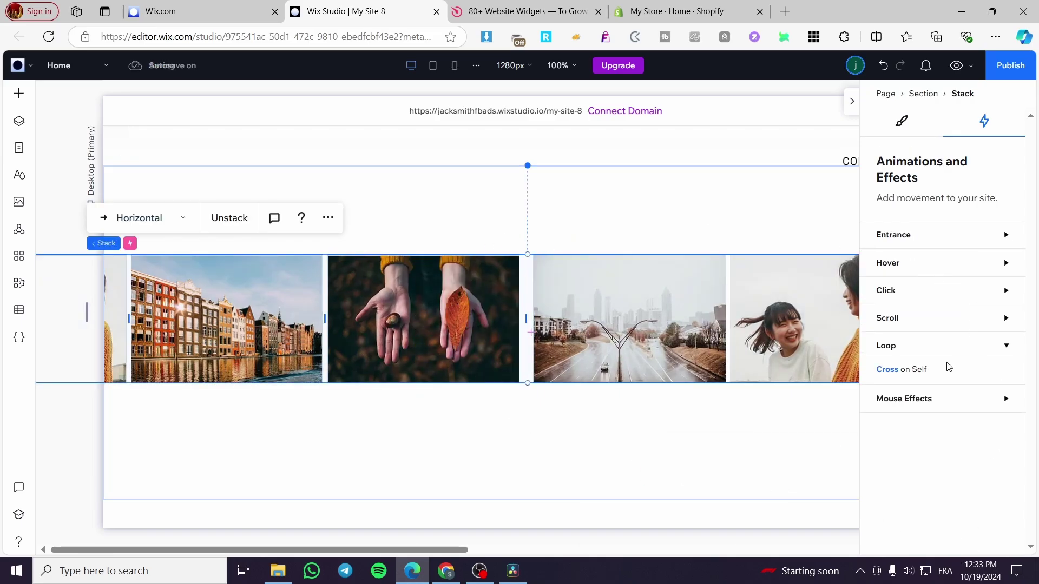
pyautogui.click(934, 377)
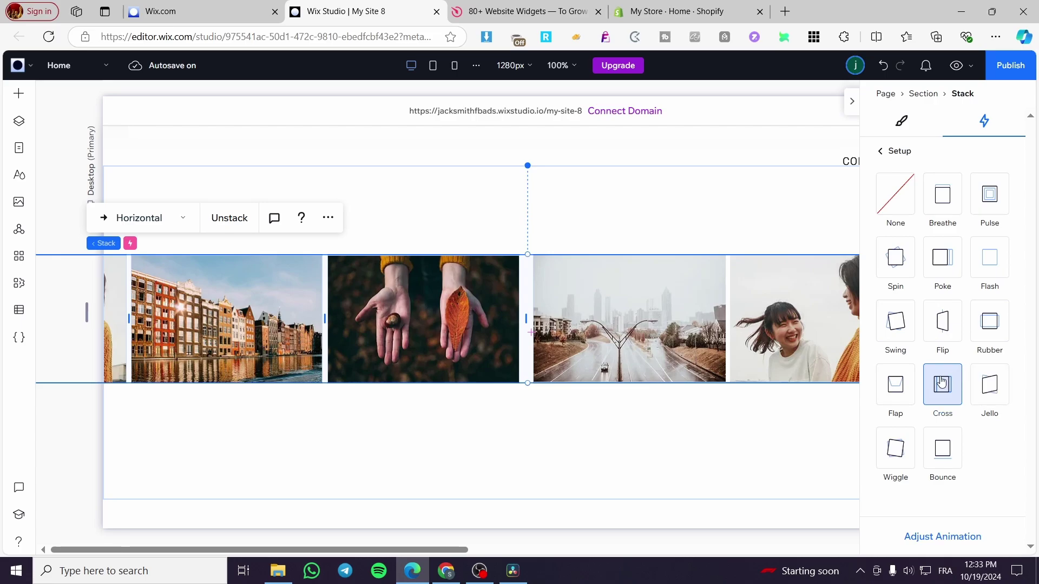
pyautogui.click(948, 535)
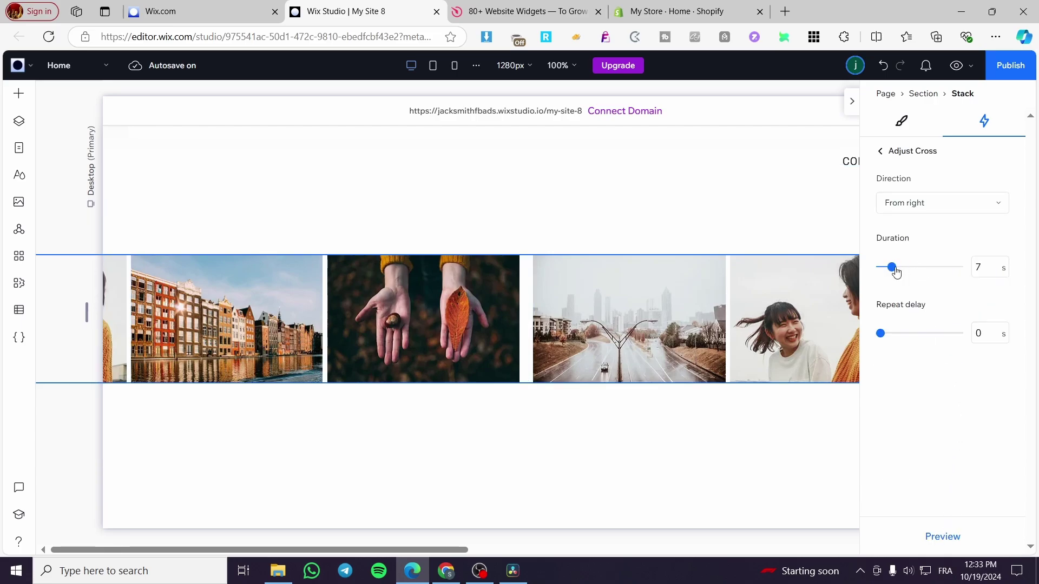
pyautogui.click(980, 268)
pyautogui.write('8')
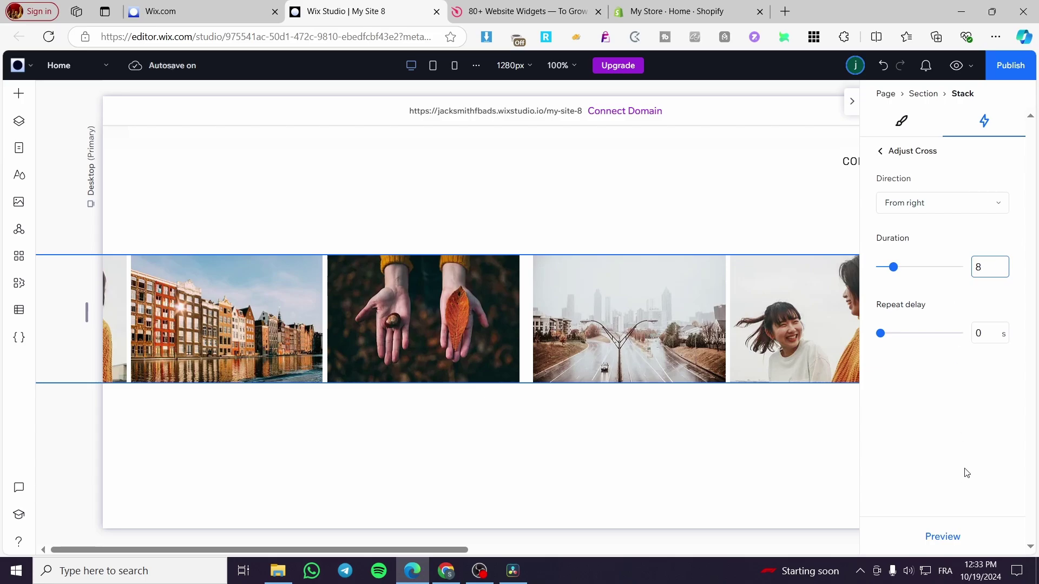
pyautogui.click(943, 537)
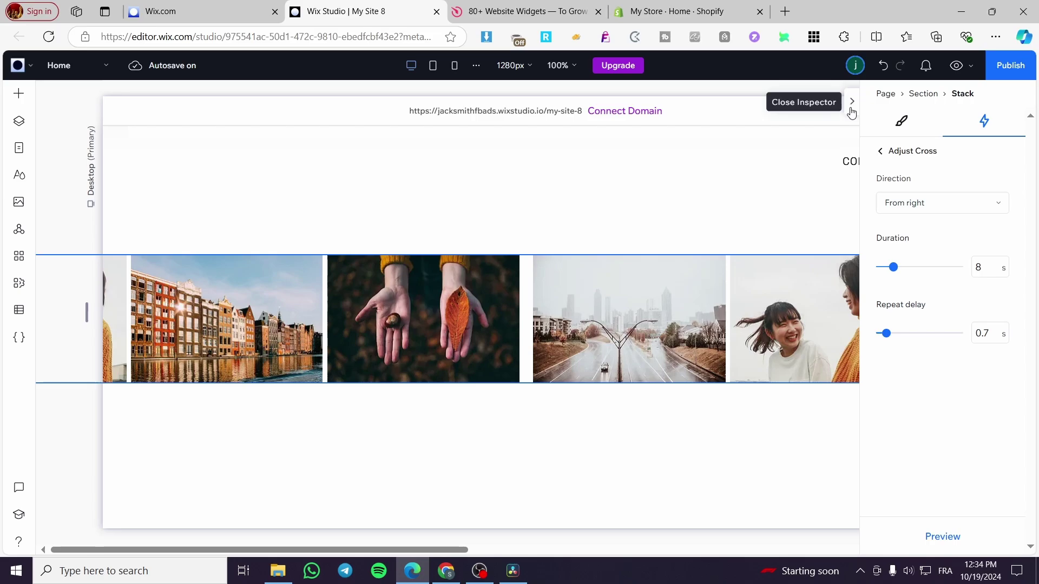
# Try a repeat delay of 9.1 s on the outer stack's Cross animation, reset it to 0 s and preview the loop
pyautogui.moveTo(880, 333); pyautogui.dragTo(956, 539)
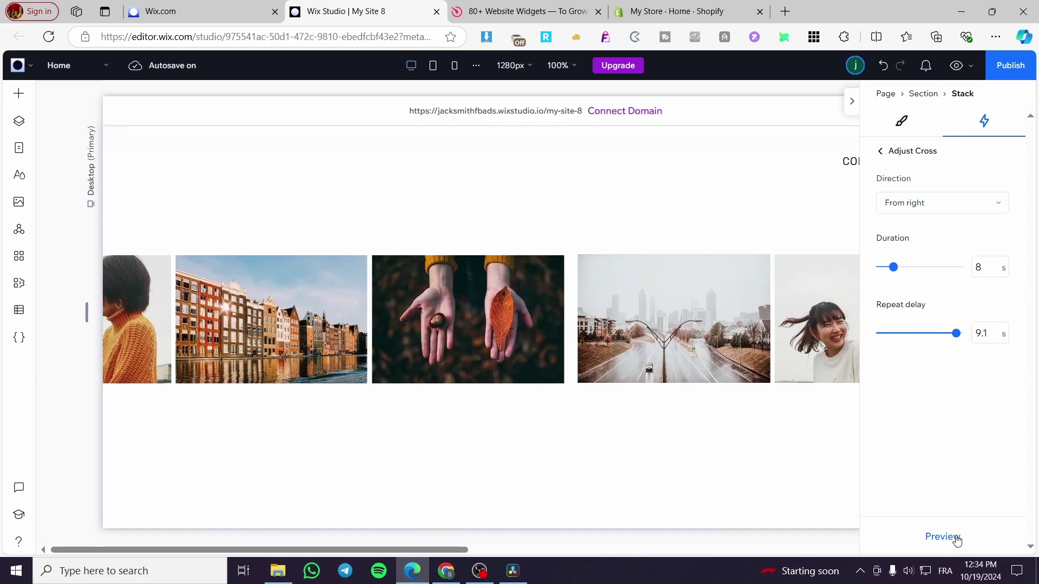
pyautogui.click(879, 334)
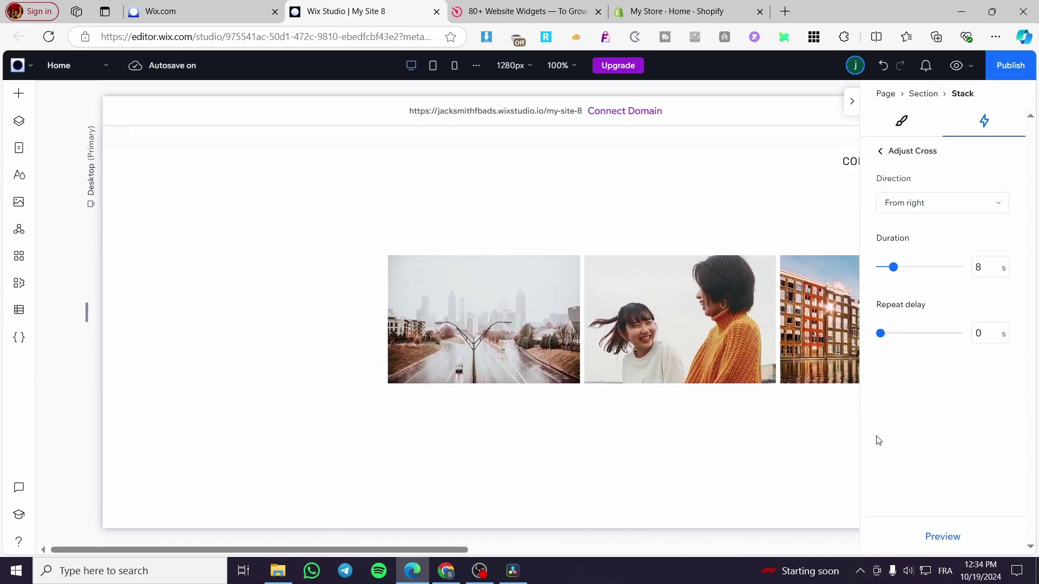
pyautogui.click(928, 536)
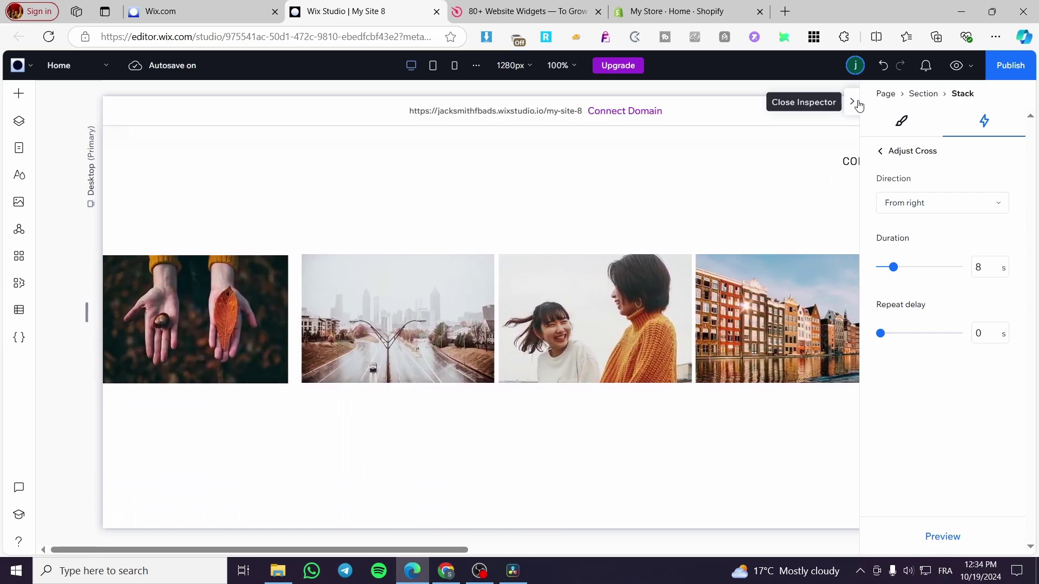
pyautogui.click(858, 104)
# Select the original images at the start of the row and combine them into their own horizontal stack
pyautogui.click(439, 307)
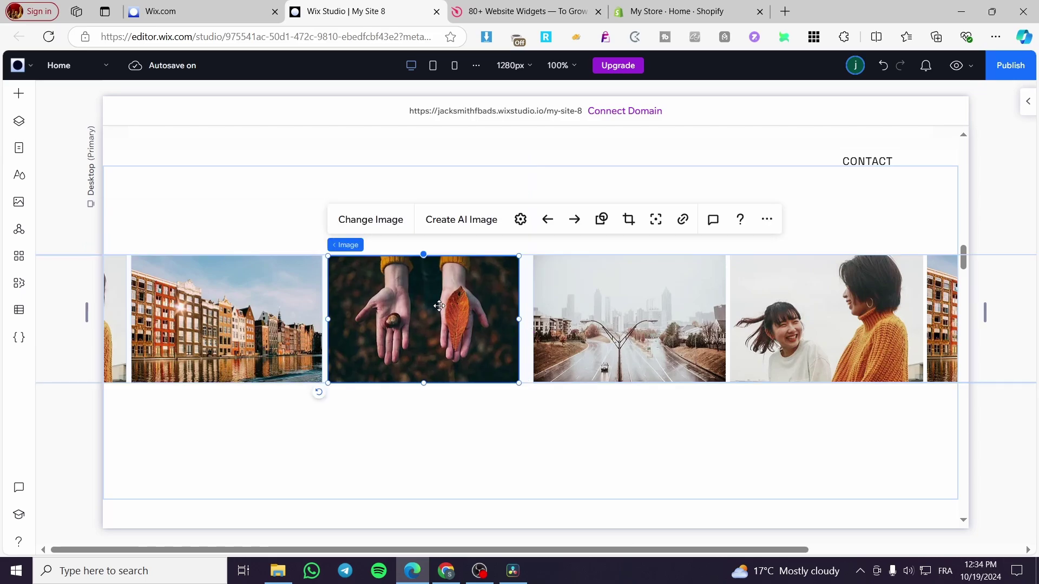
pyautogui.click(255, 331)
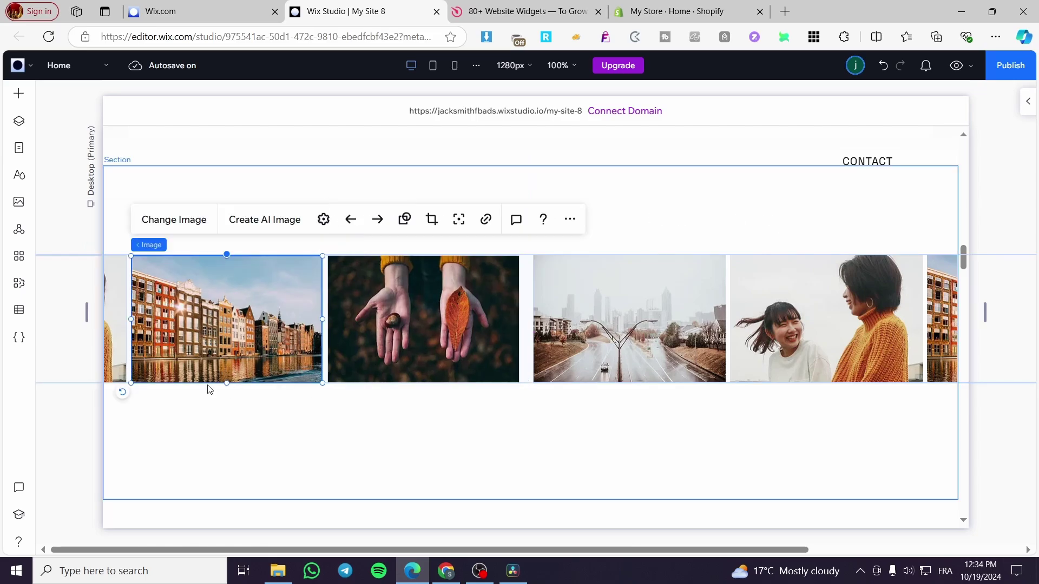
pyautogui.click(112, 307)
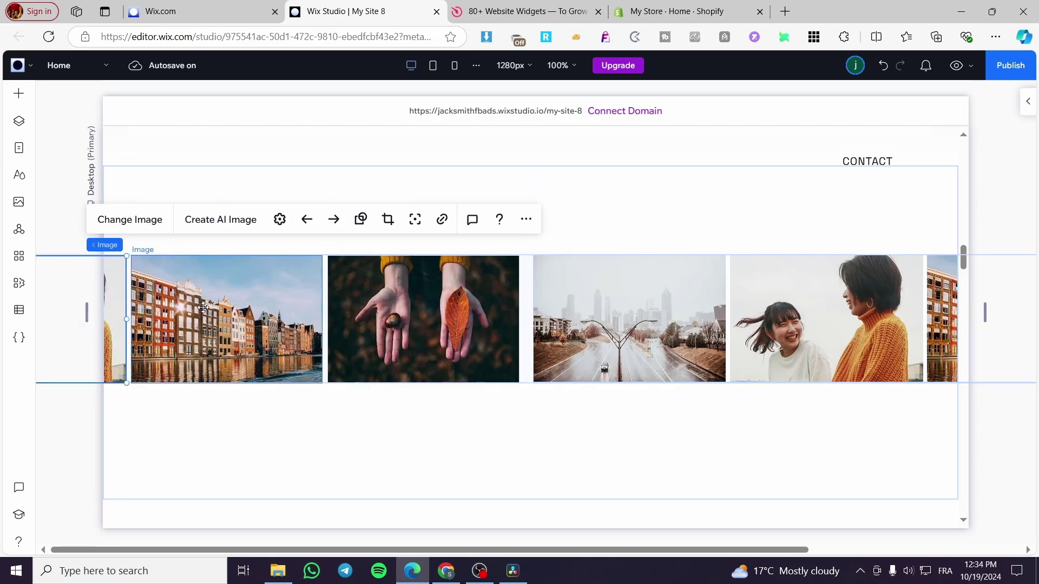
pyautogui.click(420, 335)
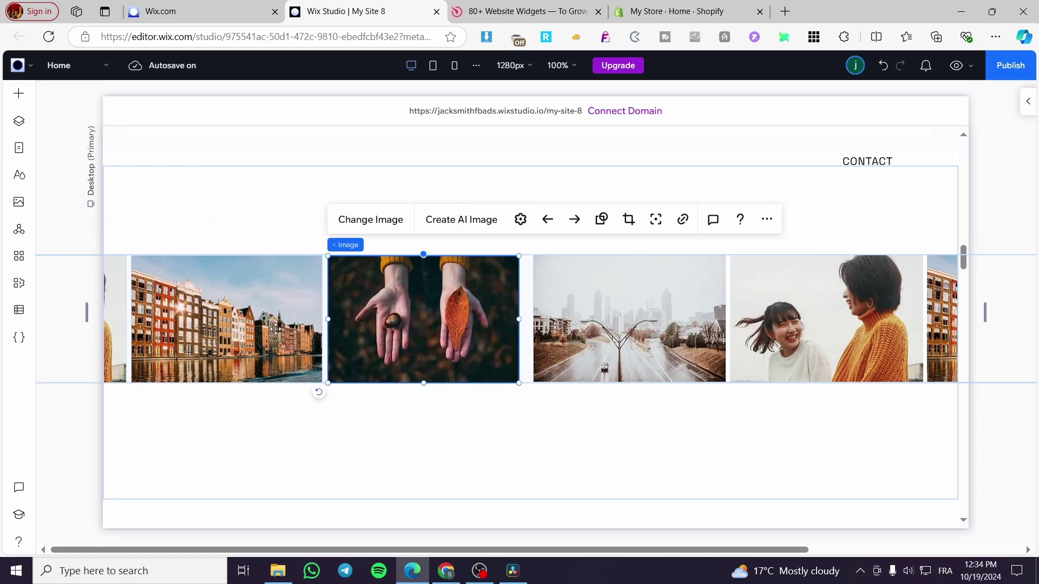
pyautogui.click(267, 329)
pyautogui.click(441, 342)
pyautogui.click(128, 330)
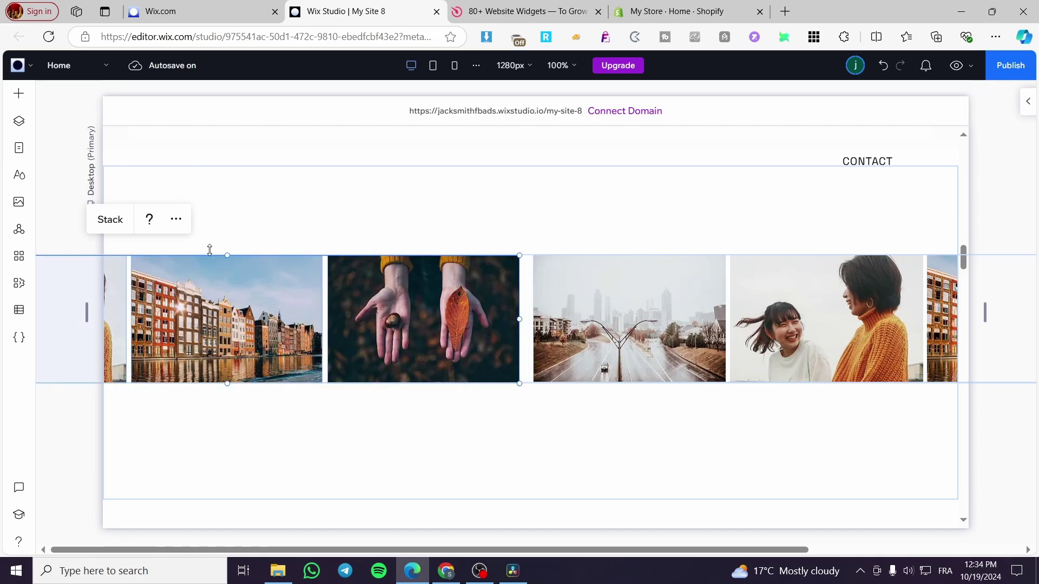
pyautogui.click(332, 366)
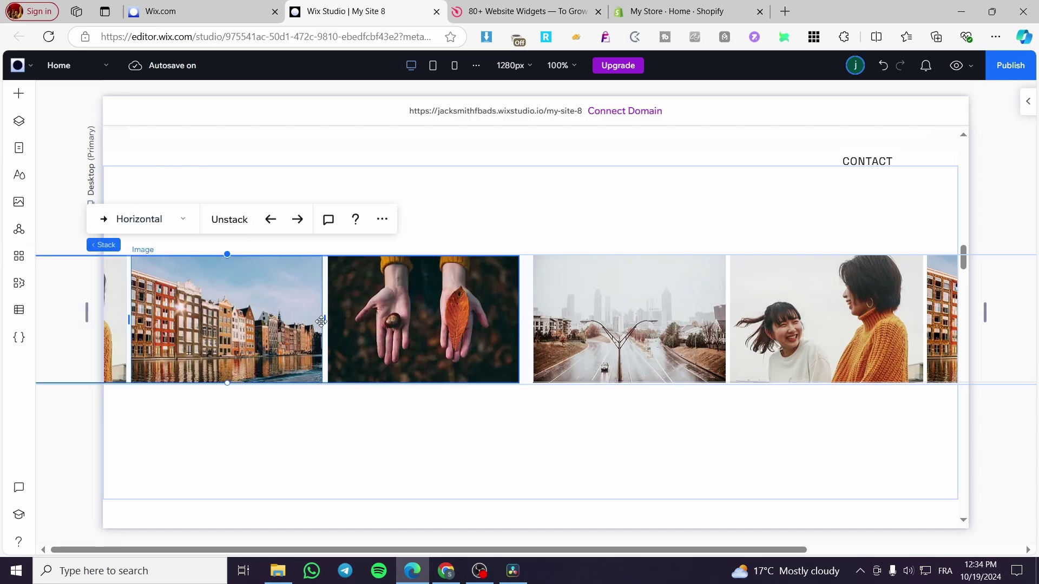
# Open the outer stack's Cross animation settings and preview the loop with both image groups
pyautogui.click(510, 207)
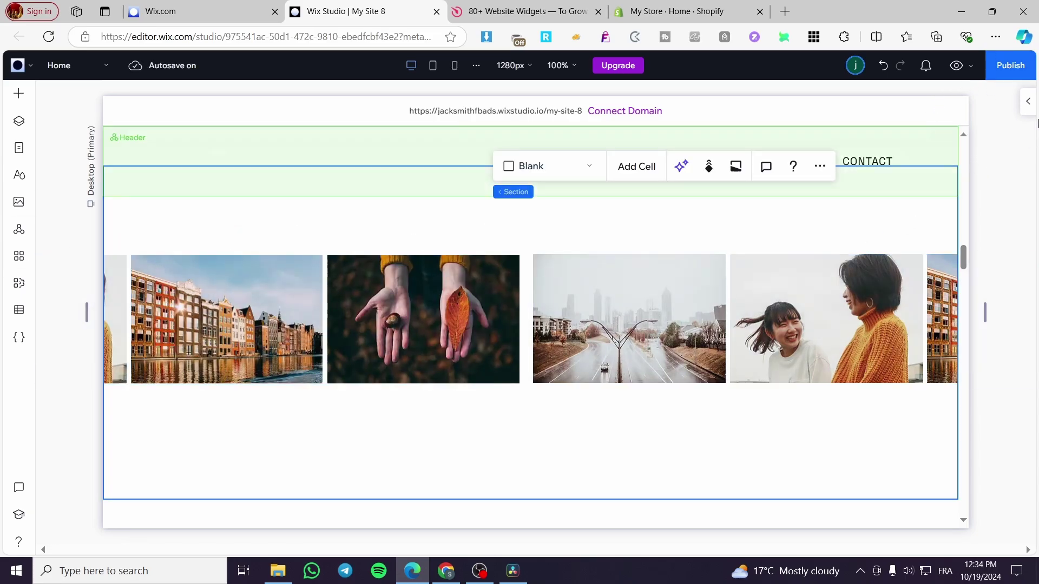
pyautogui.click(1027, 102)
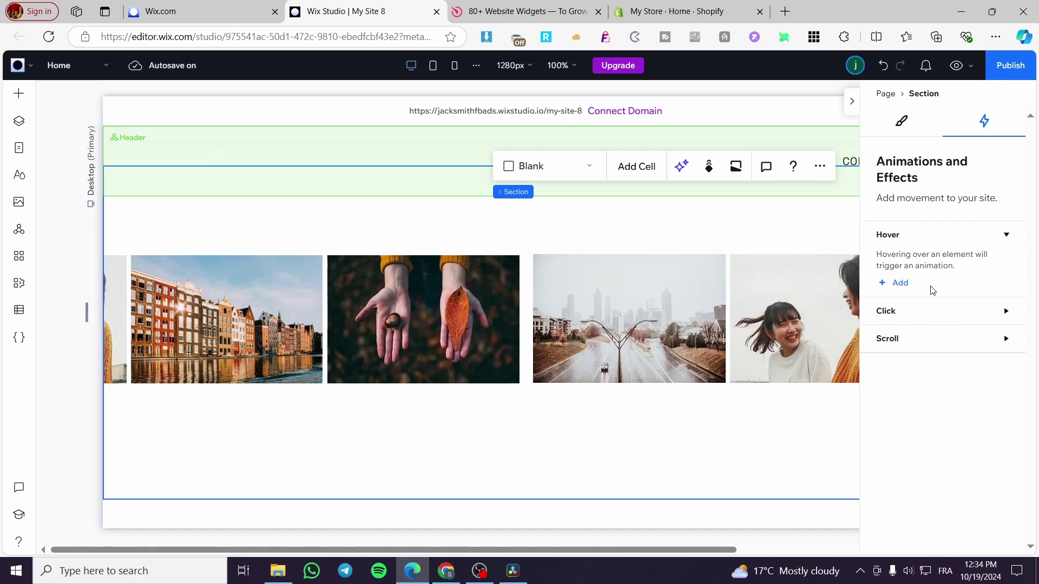
pyautogui.click(728, 322)
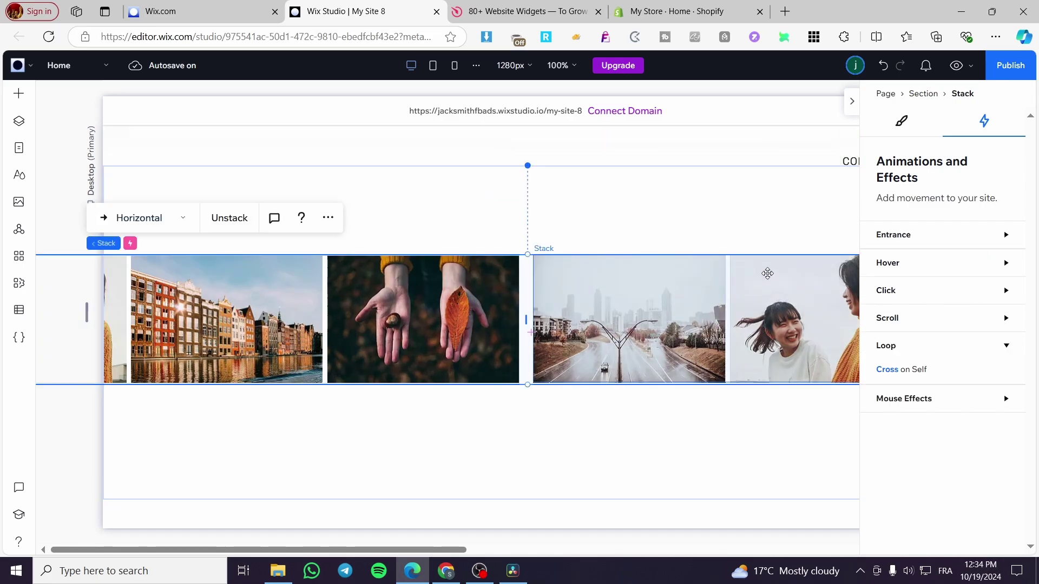
pyautogui.click(969, 372)
pyautogui.click(942, 546)
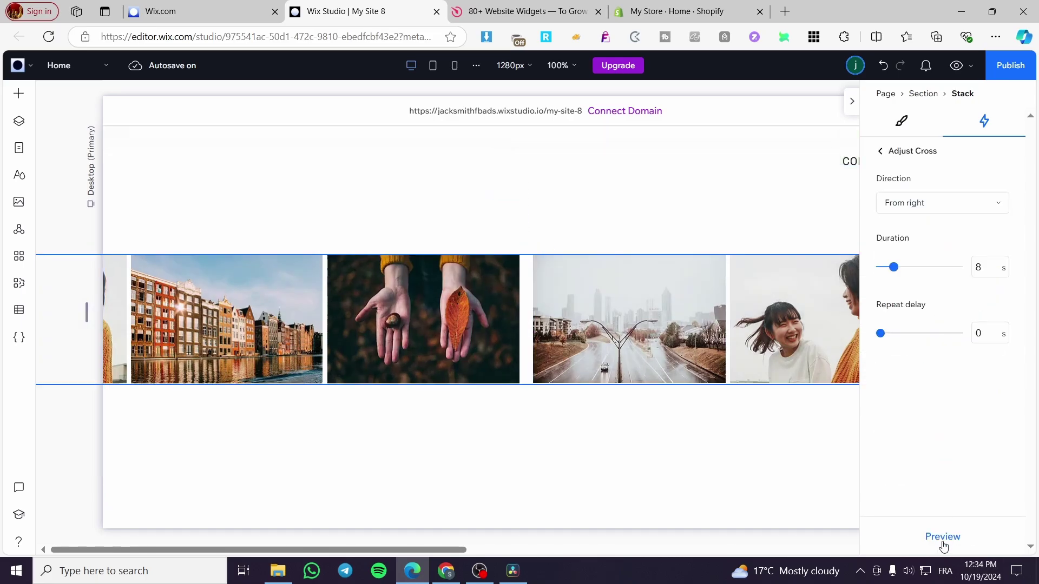
pyautogui.click(944, 537)
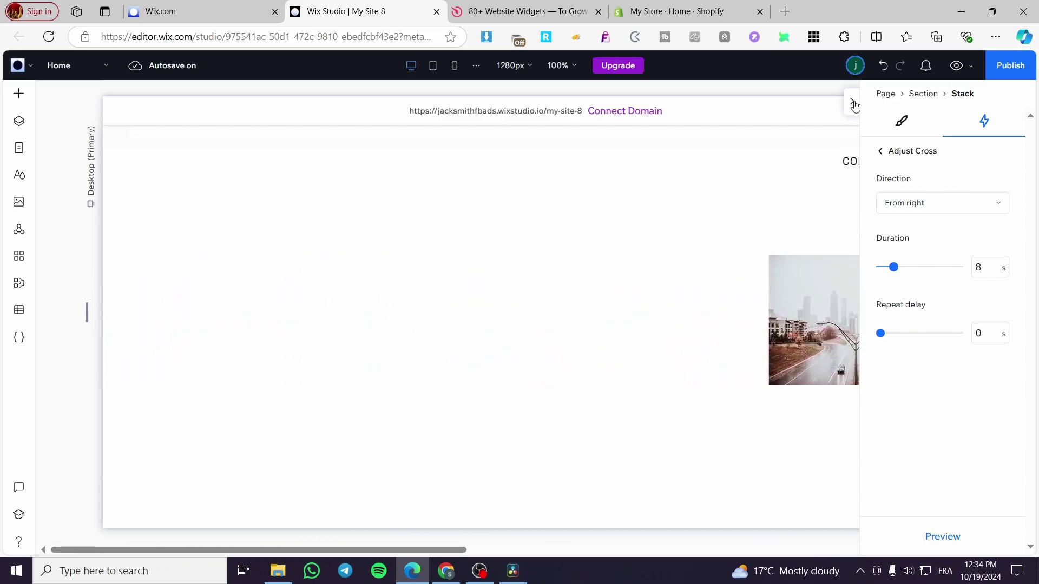
pyautogui.click(852, 101)
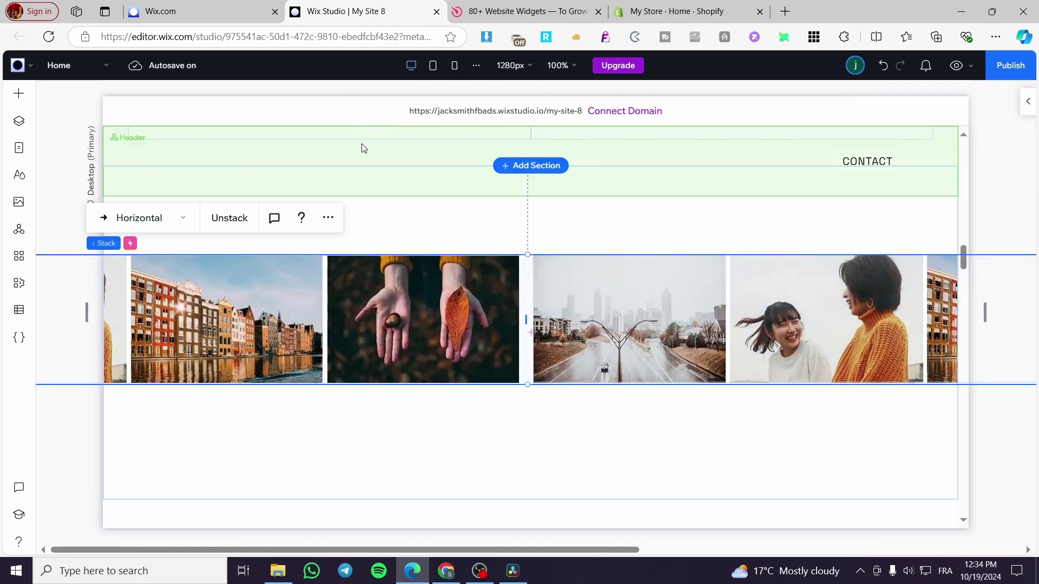
# Switch to the Elfsight site and open the Logo Showcase widget page from the Tools category
pyautogui.click(465, 13)
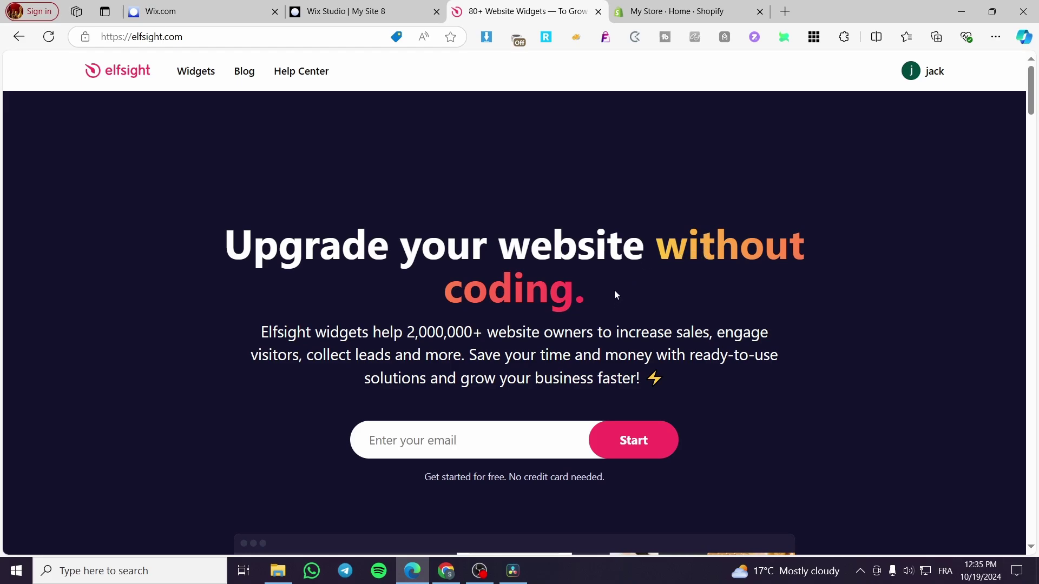
pyautogui.click(379, 11)
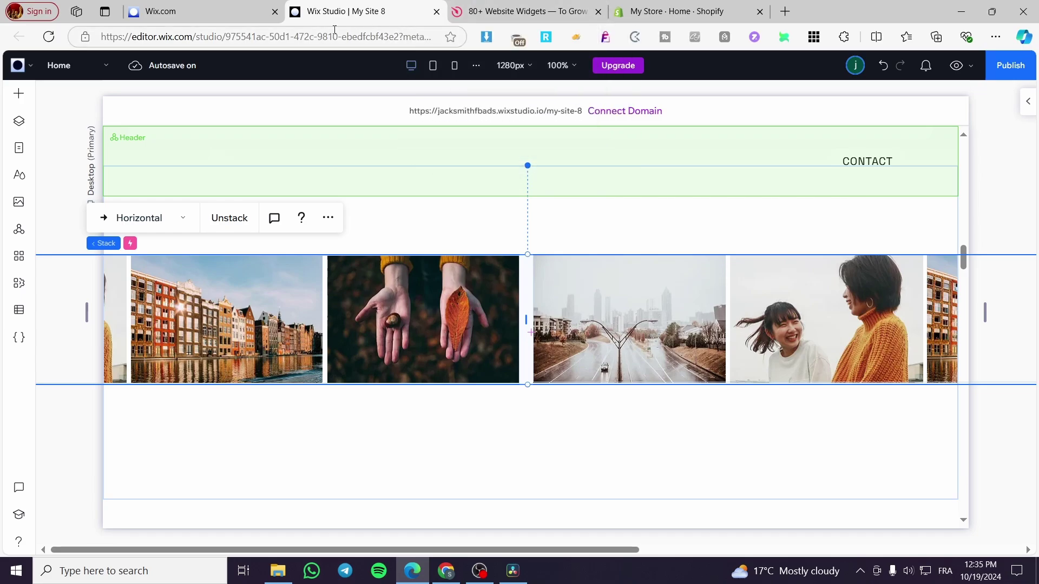
pyautogui.click(530, 6)
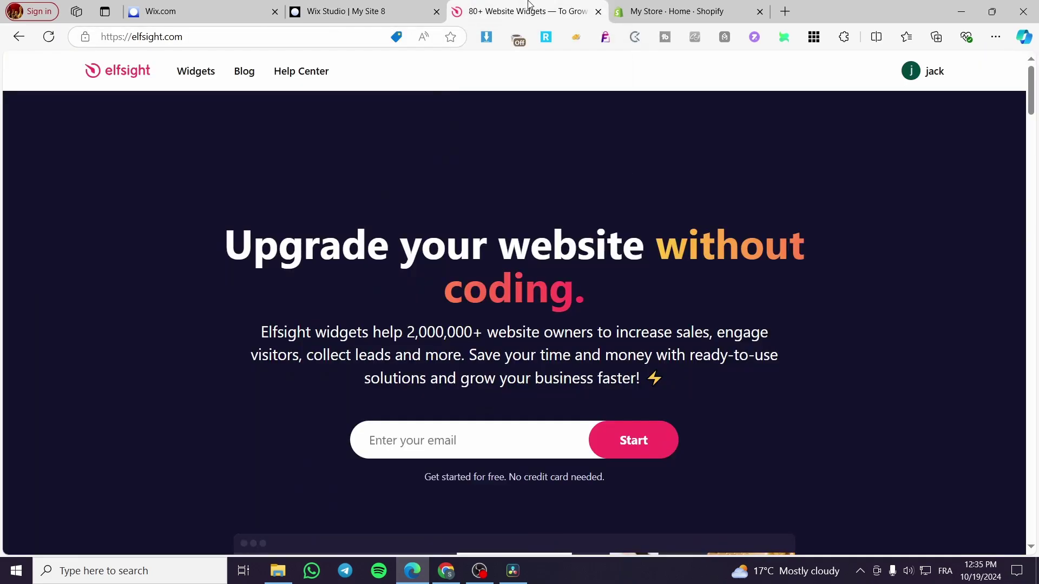
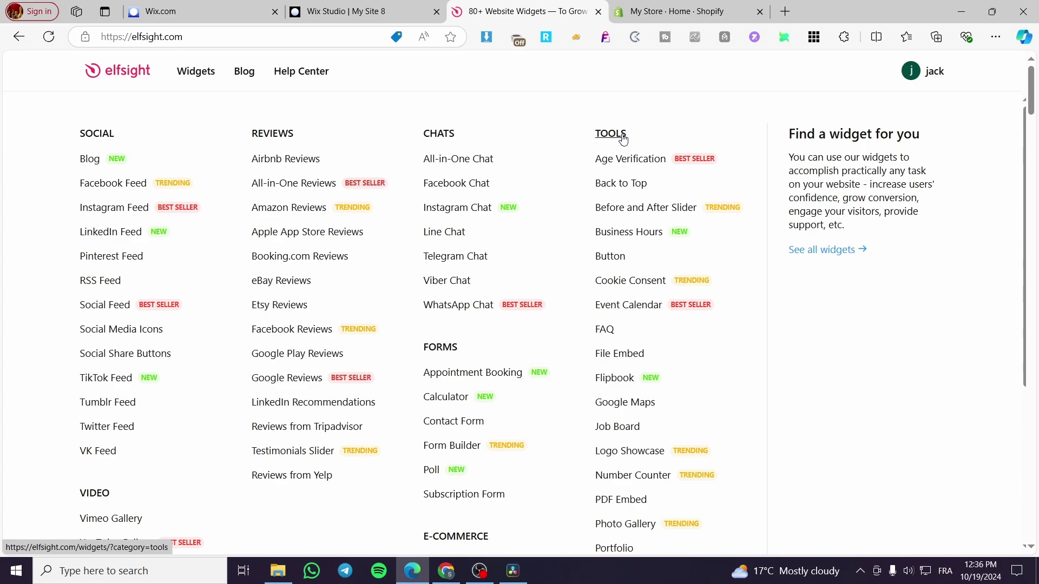
pyautogui.scroll(-1, 624, 140)
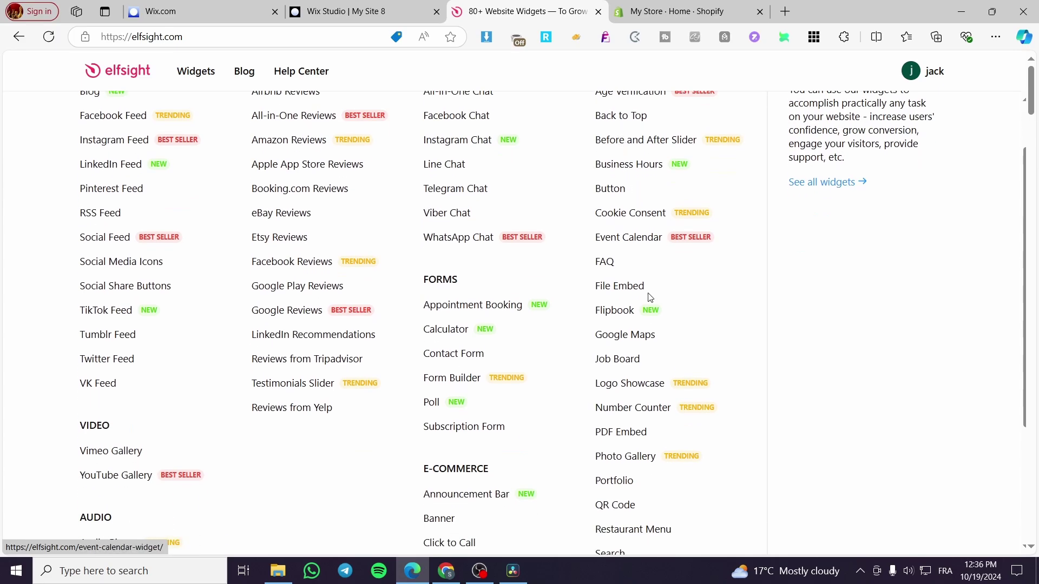
pyautogui.scroll(-1, 642, 339)
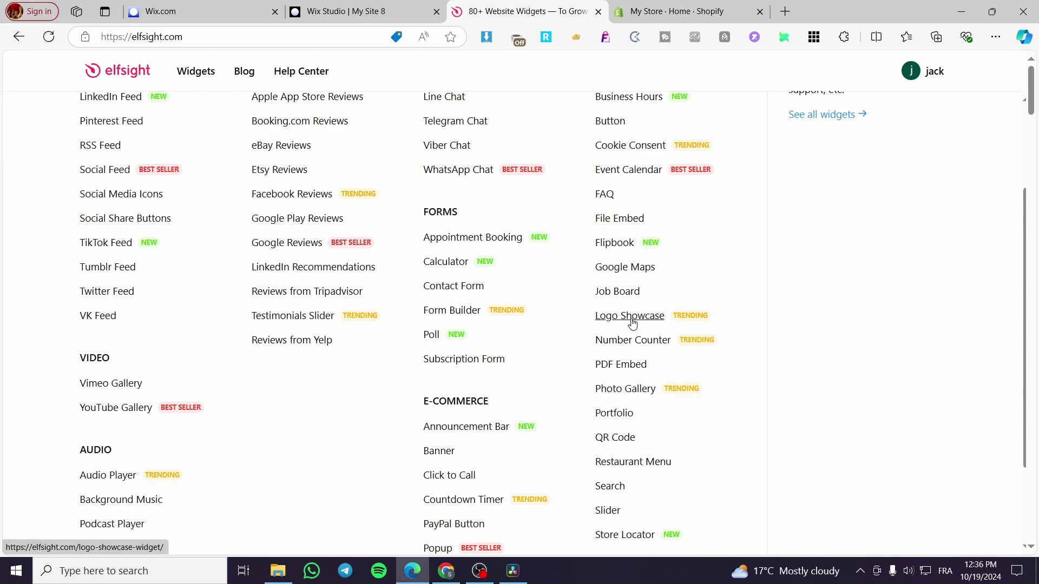
pyautogui.click(631, 317)
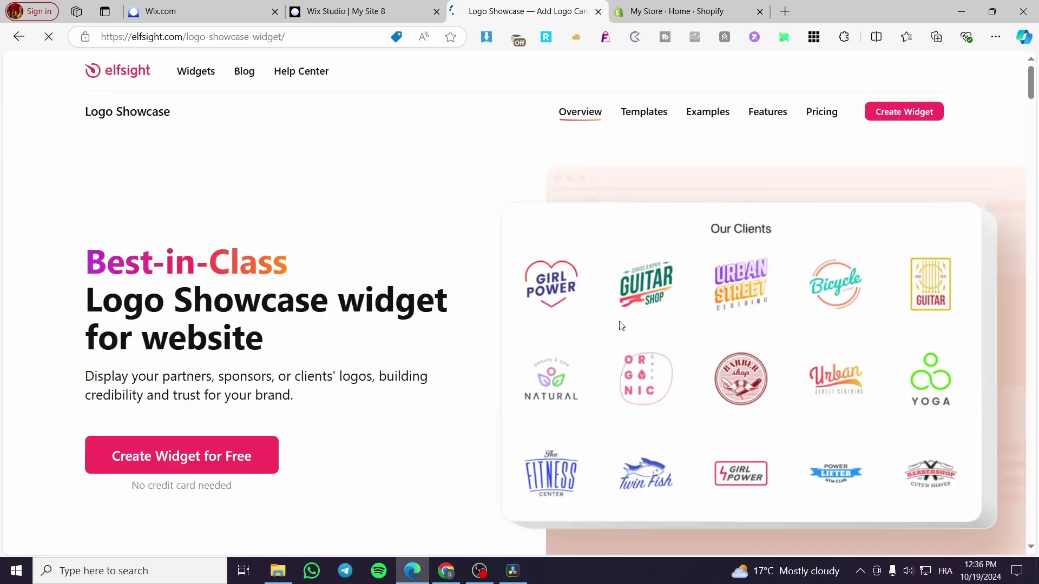
# Open the existing Untitled Logo Showcase widget from the Elfsight dashboard for editing
pyautogui.click(199, 473)
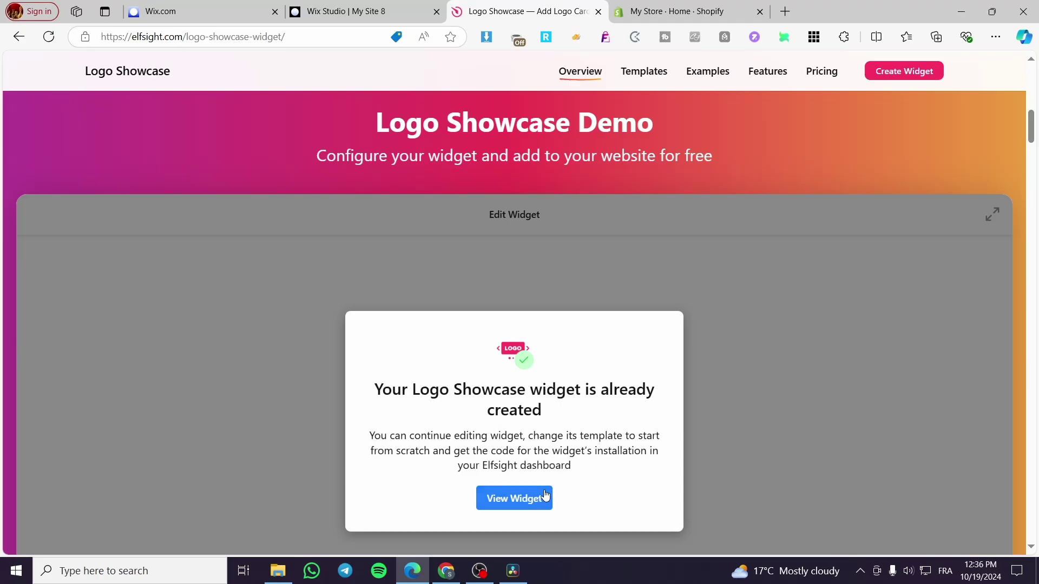
pyautogui.click(514, 498)
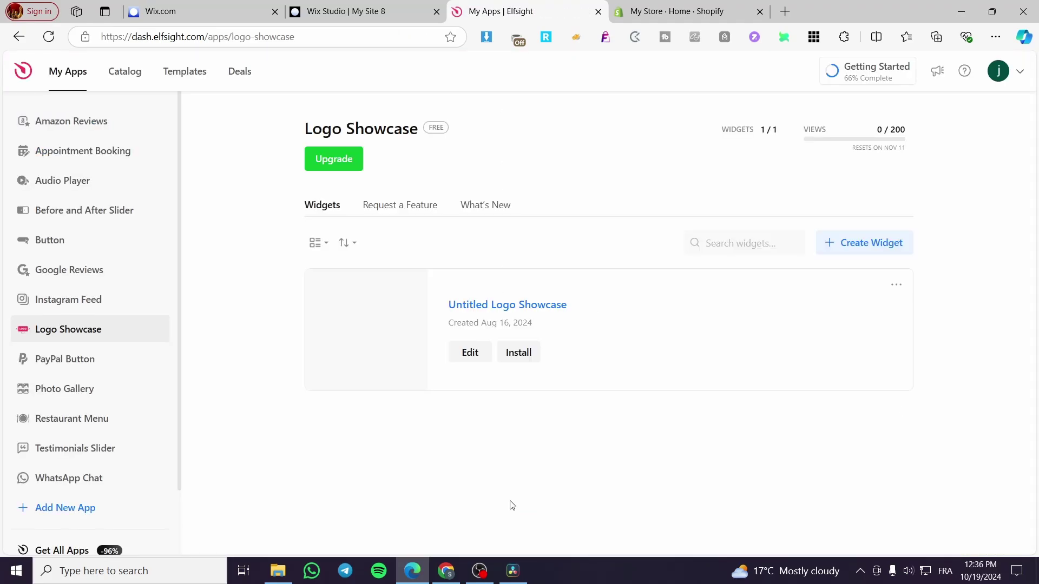
pyautogui.click(465, 353)
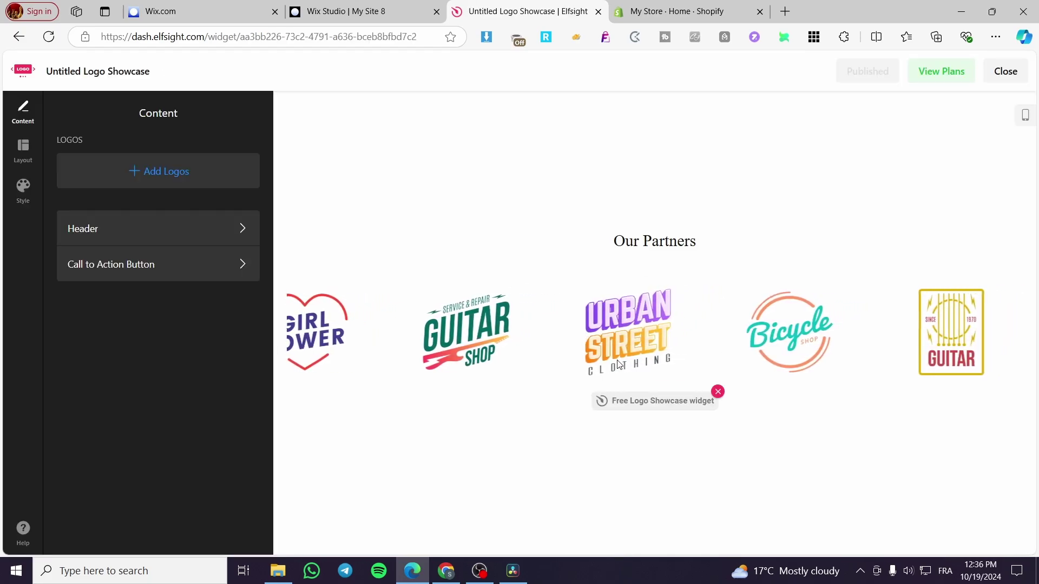
# Upload the product bottle image S8b7e053e32134cd790cc901de38e1ea5l from Downloads as a logo in the widget
pyautogui.click(169, 182)
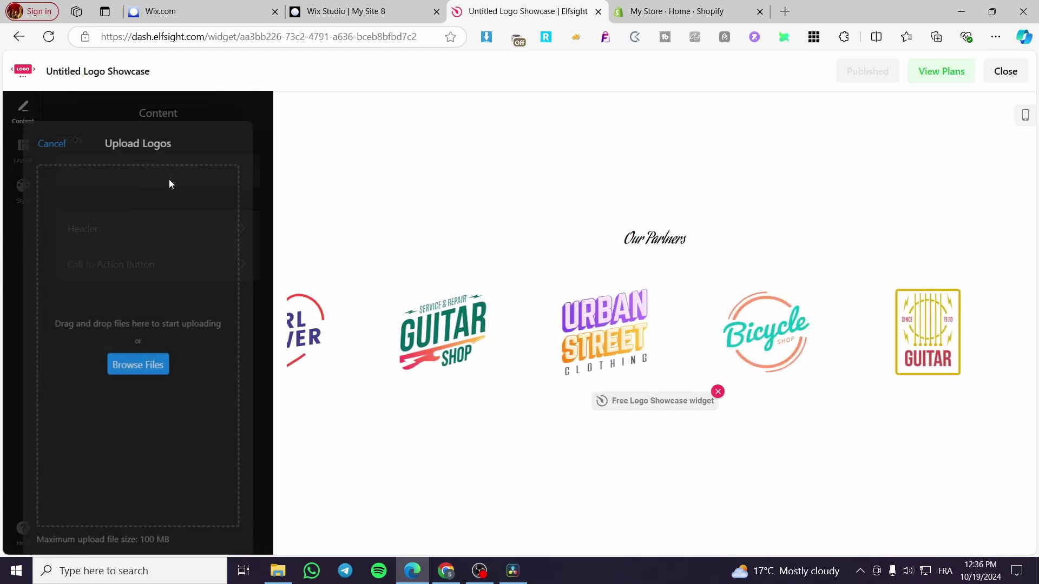
pyautogui.click(187, 347)
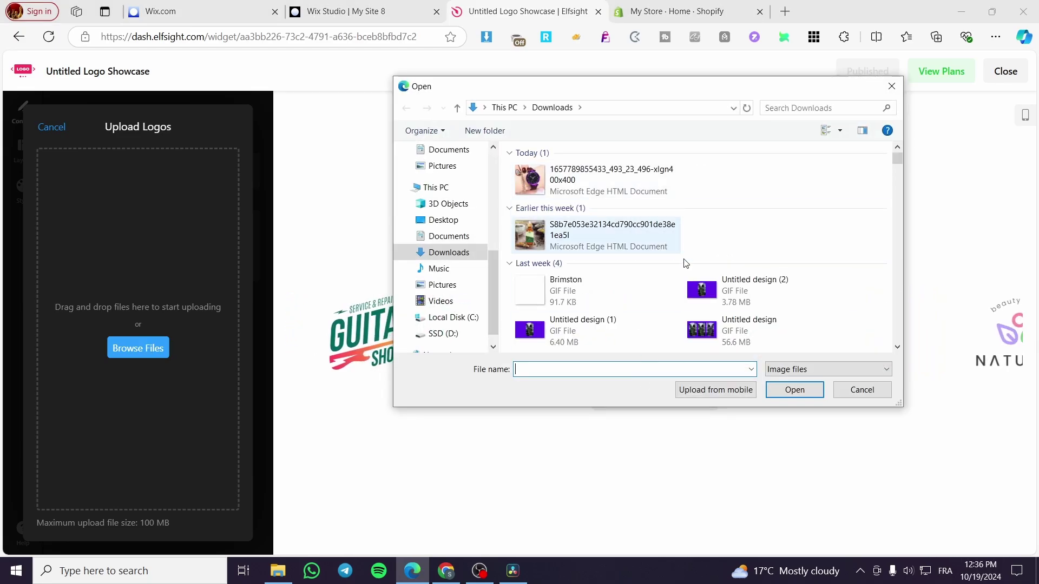
pyautogui.doubleClick(603, 232)
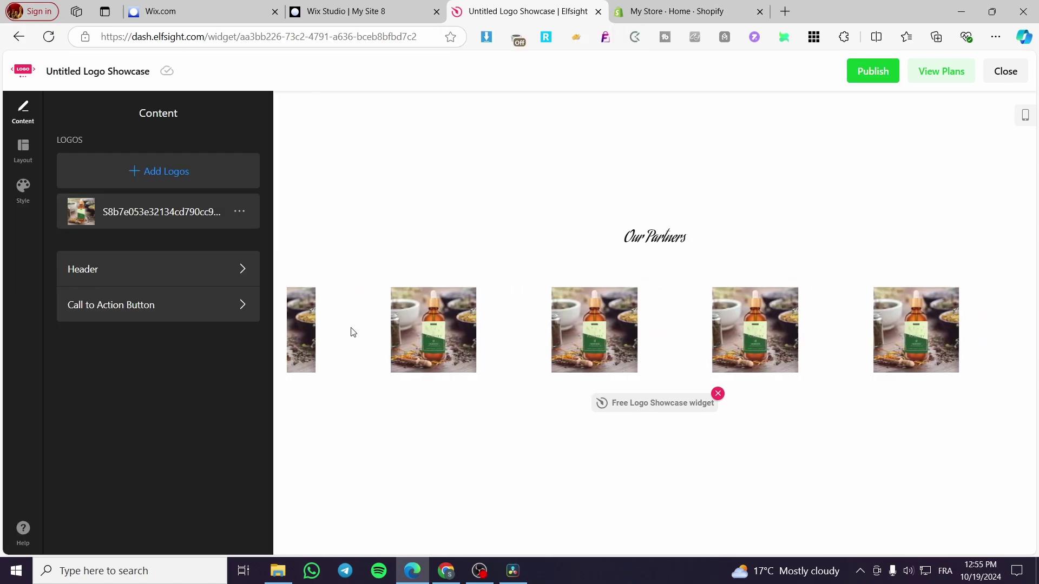
# Set the uploaded logo's custom size to Large, leaving its link empty
pyautogui.click(135, 211)
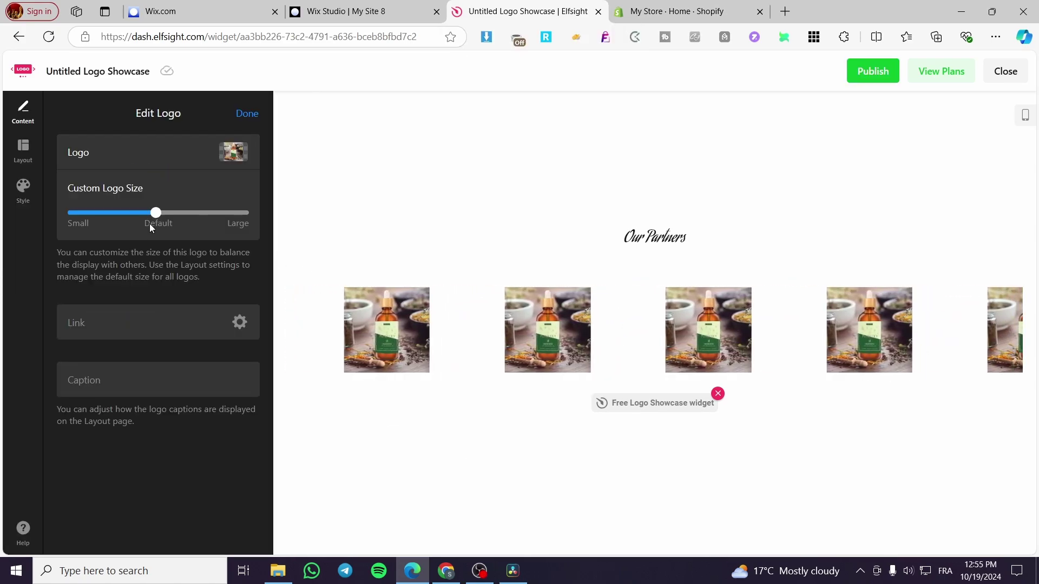
pyautogui.moveTo(157, 212); pyautogui.dragTo(248, 224)
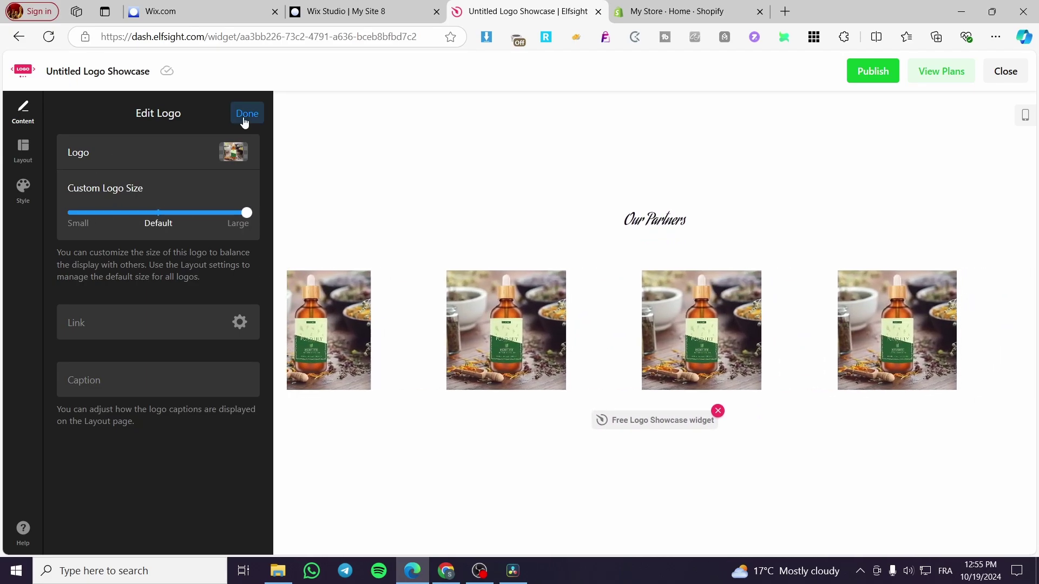
pyautogui.click(76, 327)
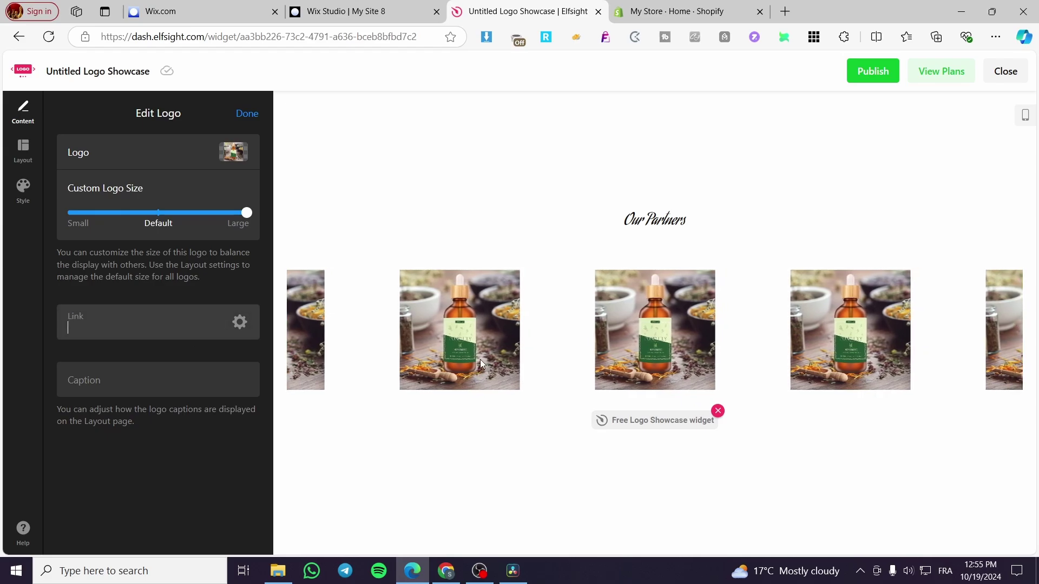
pyautogui.click(247, 114)
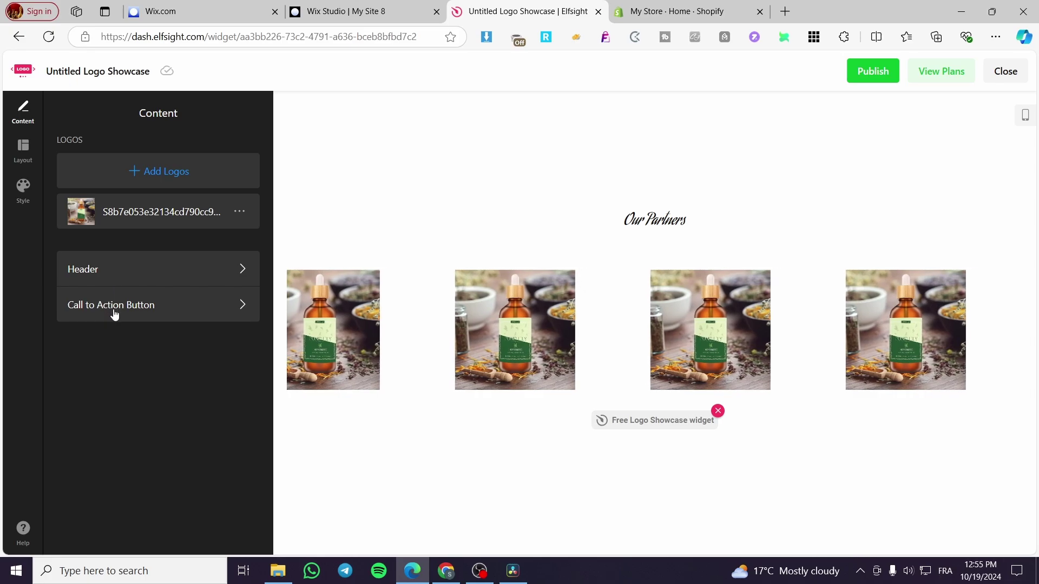
# Set the widget layout to Ticker with a logo size of 179px and 21px spacing between logos
pyautogui.click(25, 147)
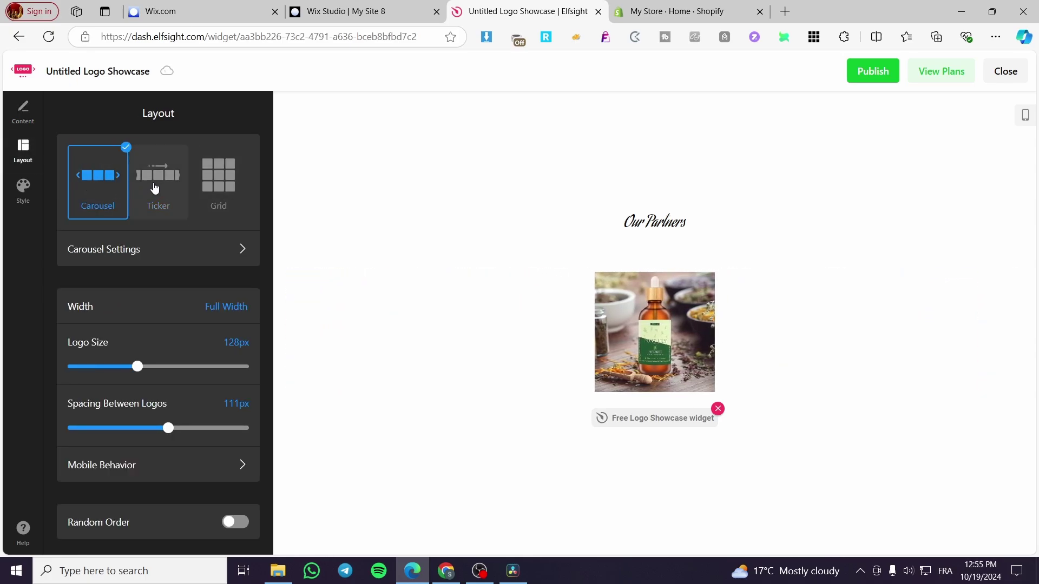
pyautogui.click(213, 189)
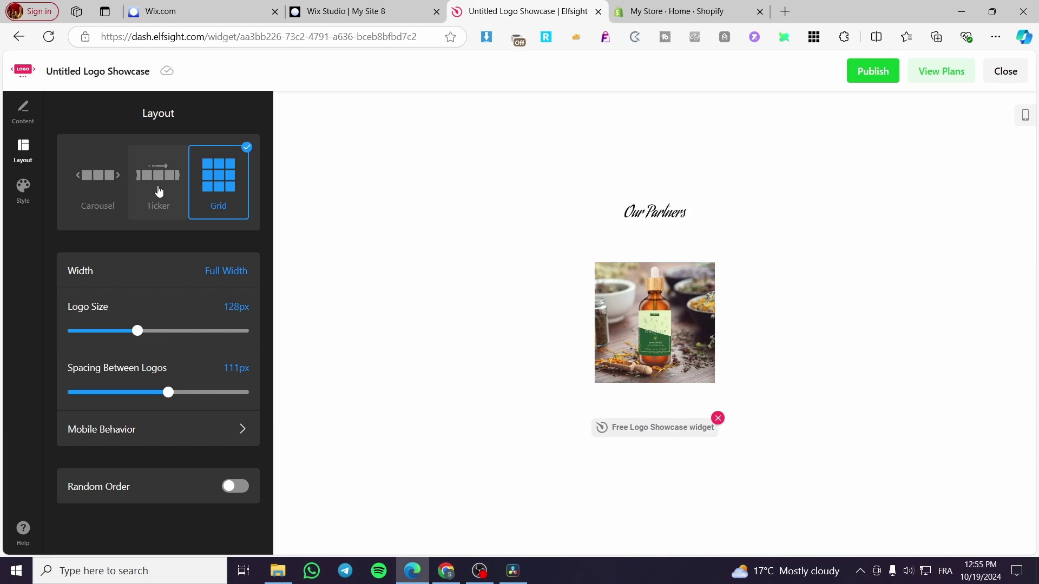
pyautogui.click(158, 192)
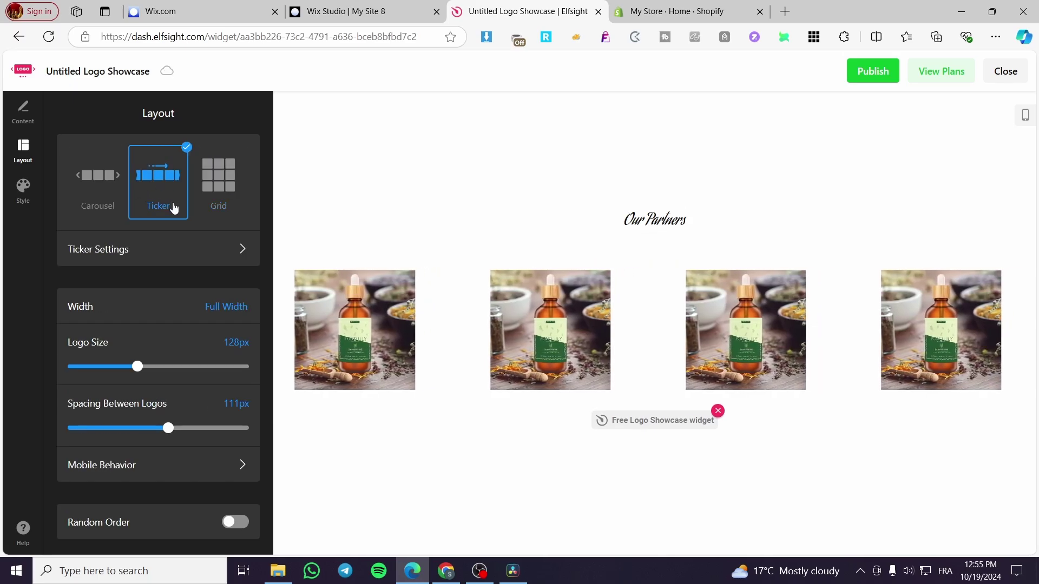
pyautogui.moveTo(137, 366); pyautogui.dragTo(170, 367)
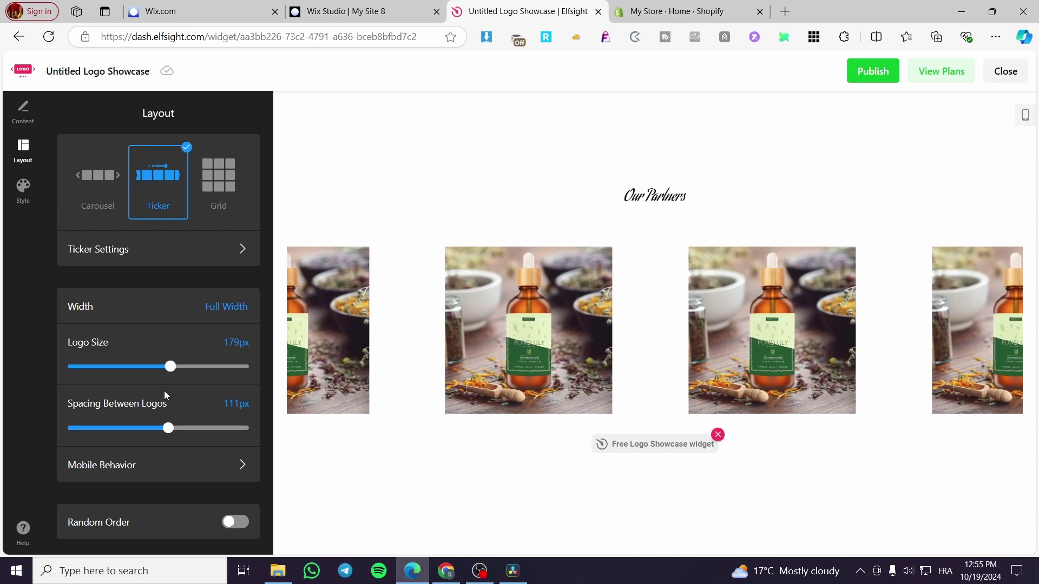
pyautogui.moveTo(168, 428); pyautogui.dragTo(87, 428)
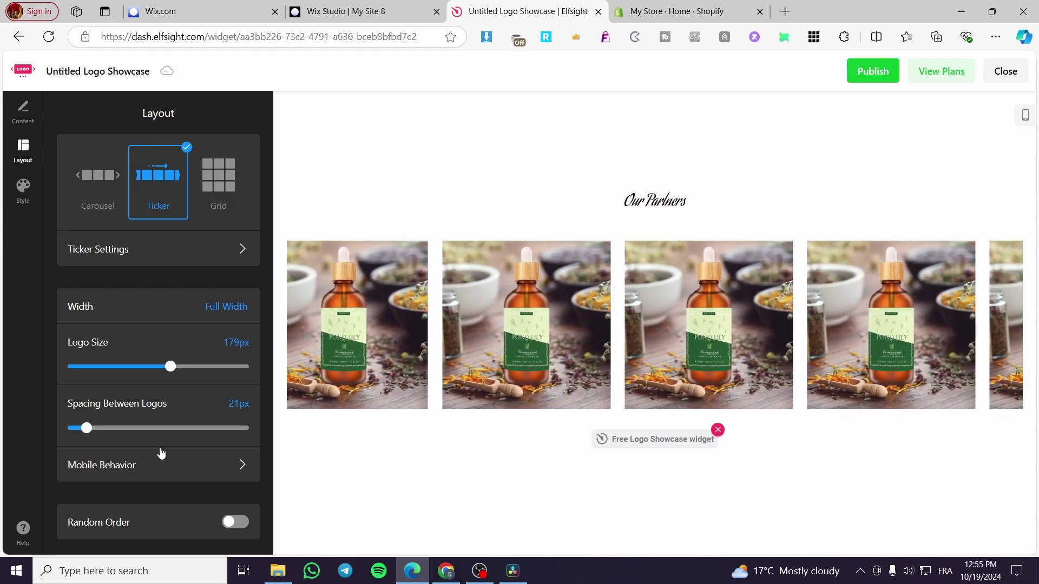
# Publish the Logo Showcase widget and get its embed code from the installation options
pyautogui.click(23, 187)
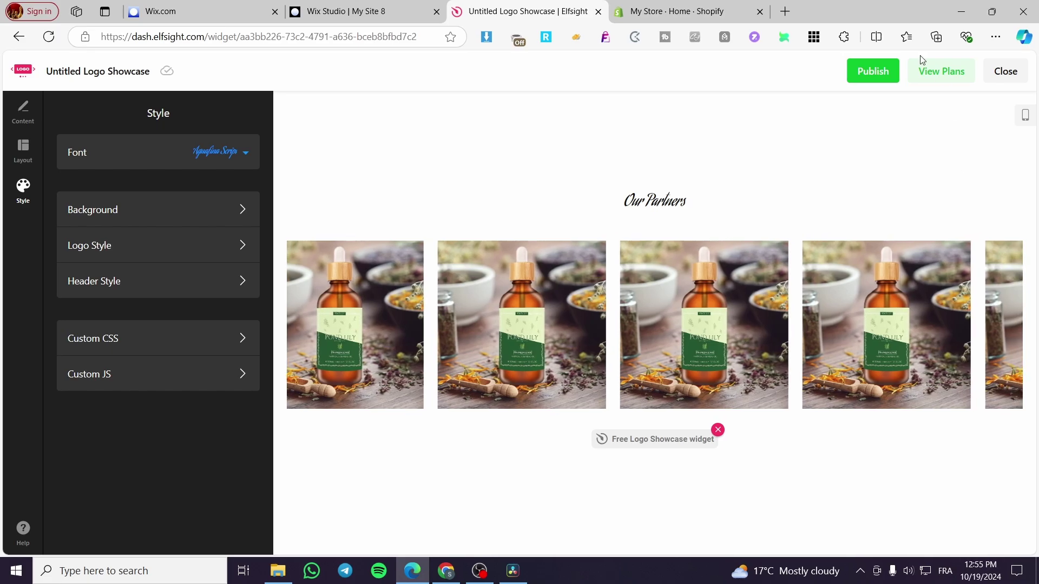
pyautogui.click(872, 71)
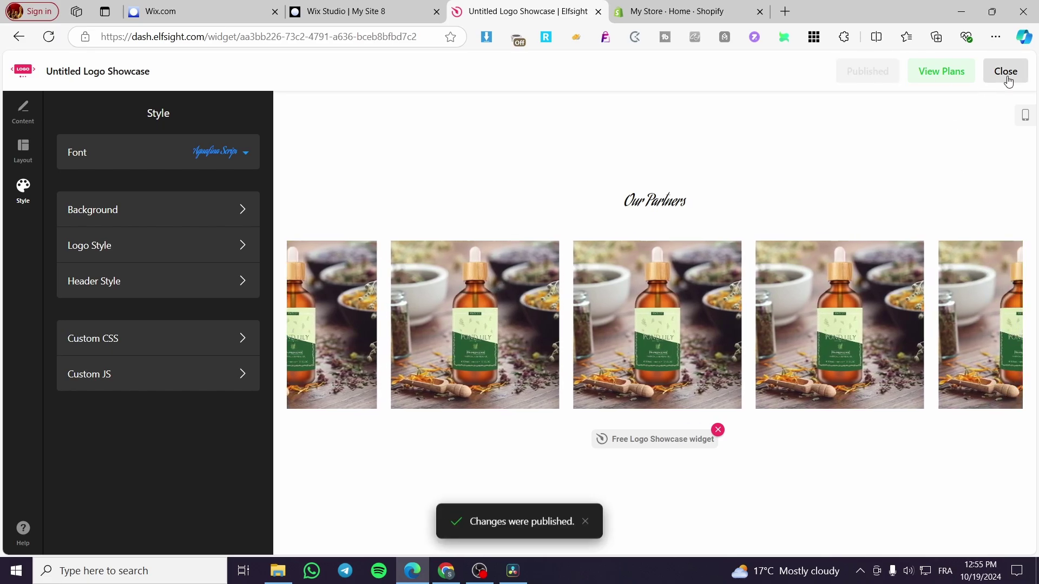
pyautogui.click(1006, 73)
pyautogui.click(522, 354)
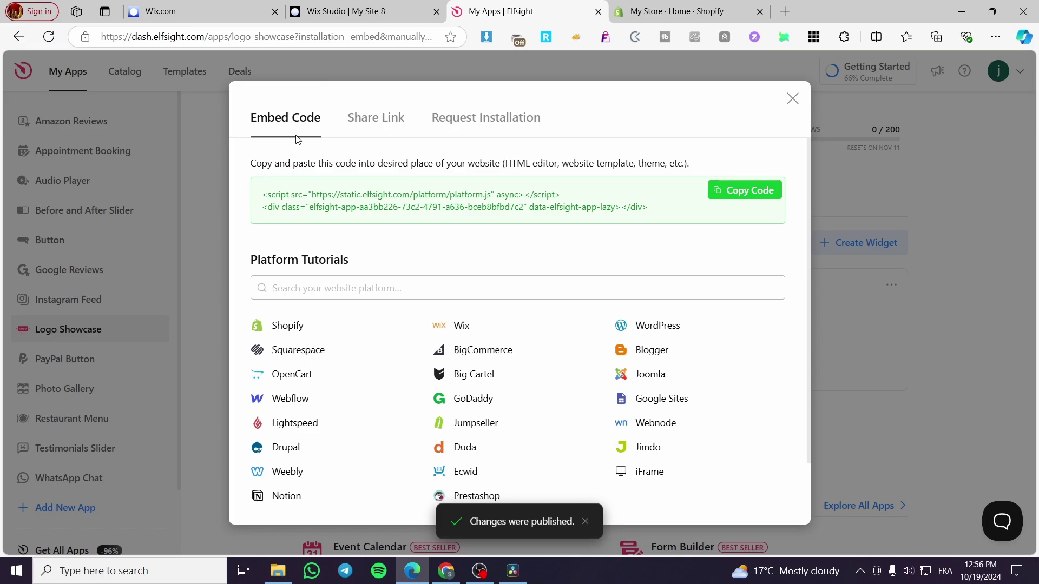
# Switch to the Wix Studio editor and add an iFrame embed element to the section with the image row
pyautogui.click(350, 6)
pyautogui.click(517, 440)
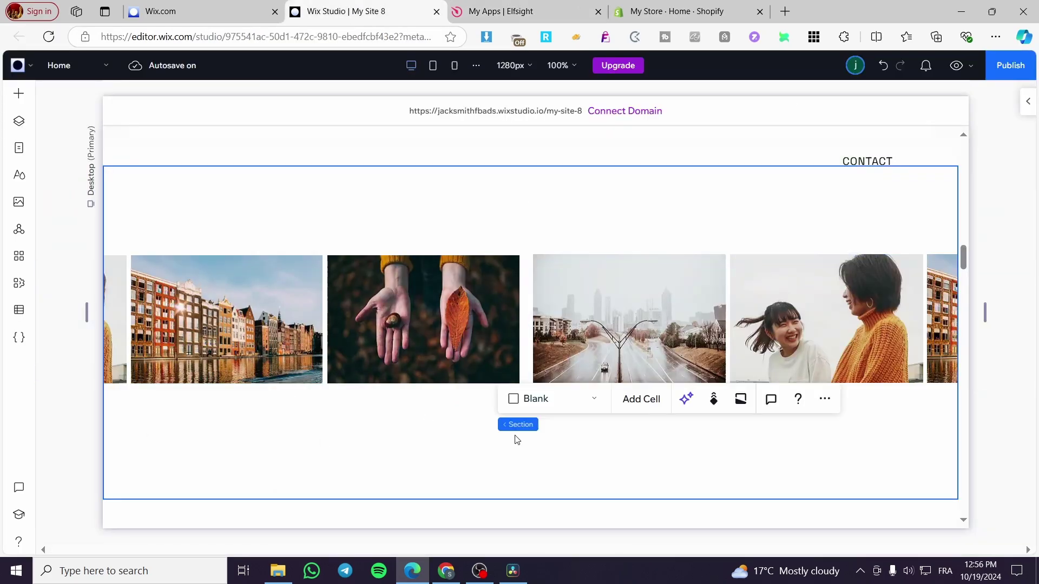
pyautogui.click(363, 439)
pyautogui.click(20, 94)
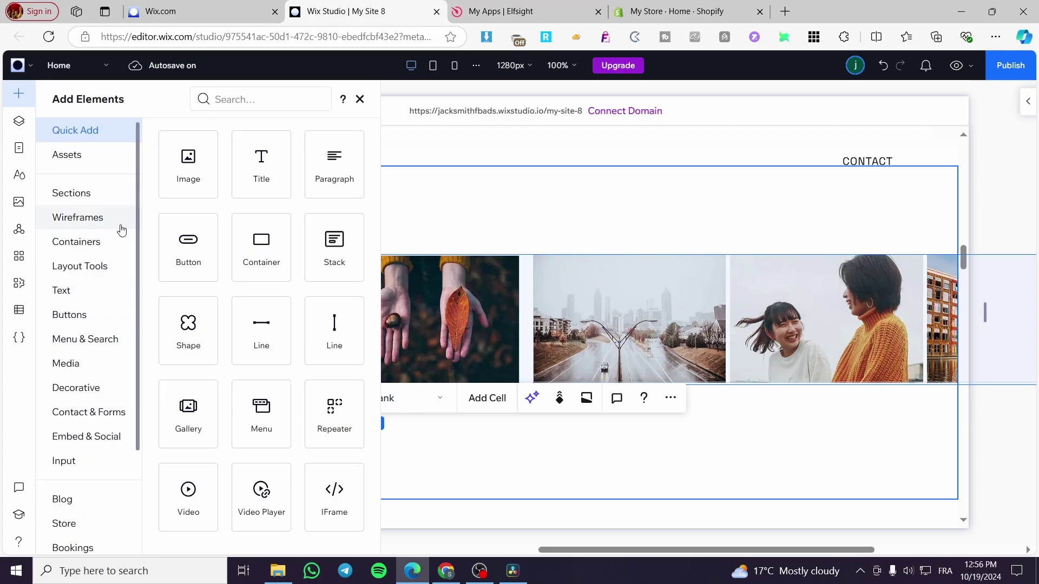
pyautogui.click(106, 439)
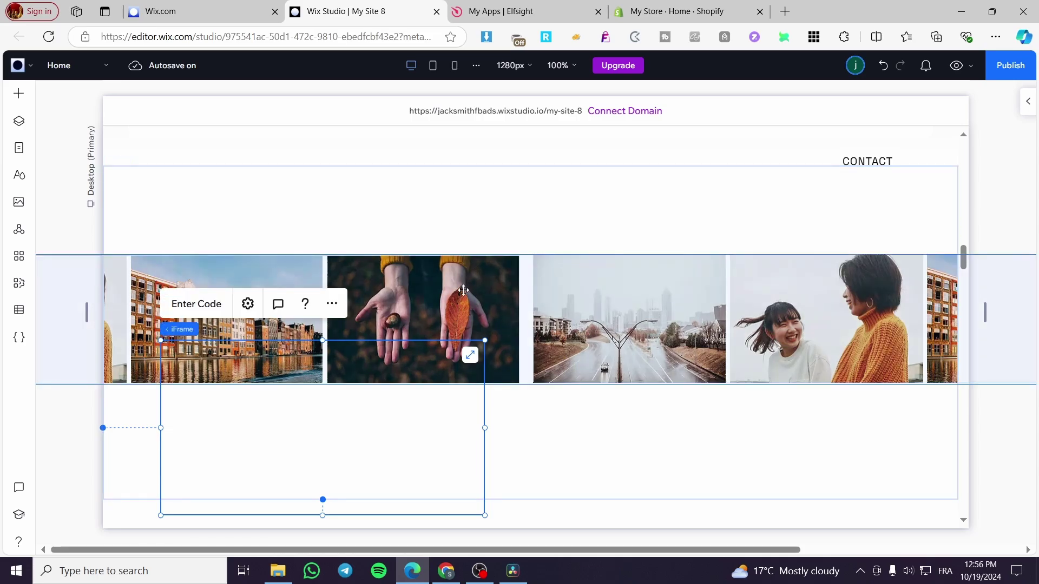
# Move the image row up within the section and place the iFrame directly beneath its left end
pyautogui.moveTo(465, 291); pyautogui.dragTo(462, 222)
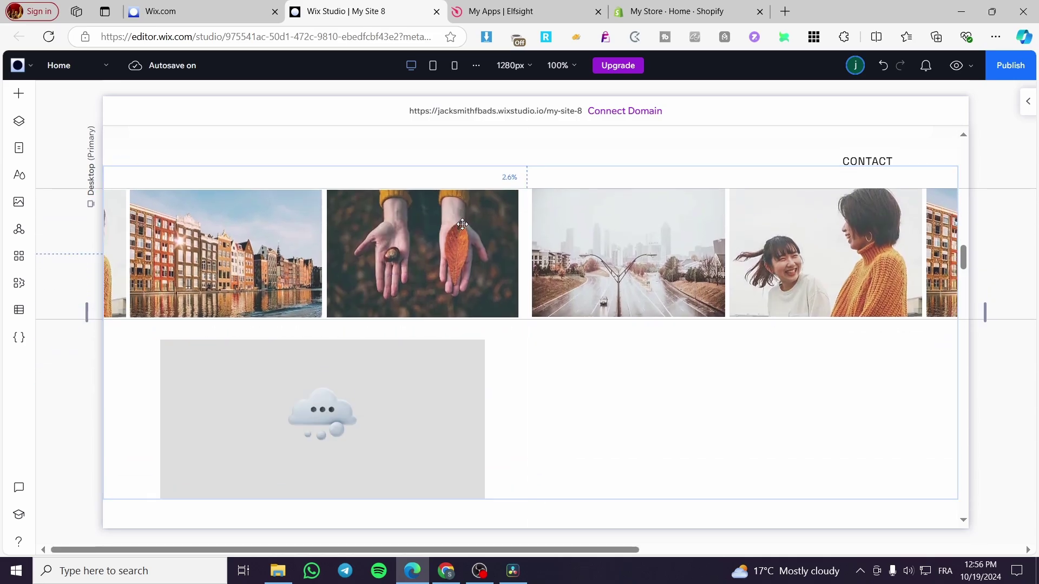
pyautogui.click(336, 414)
pyautogui.moveTo(336, 414); pyautogui.dragTo(294, 394)
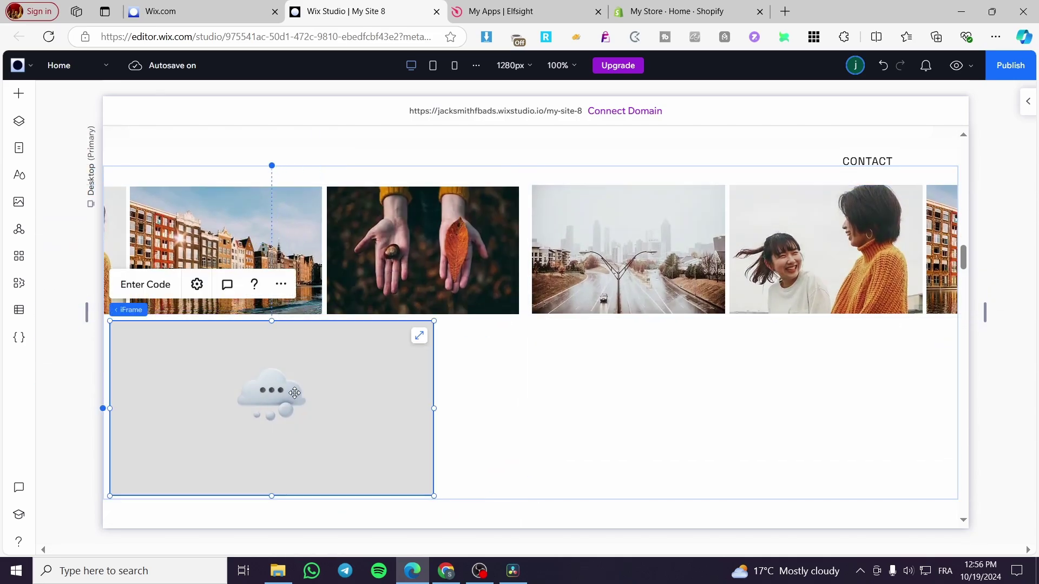
# Insert the Elfsight Logo Showcase embed code into the iFrame and update it
pyautogui.click(154, 285)
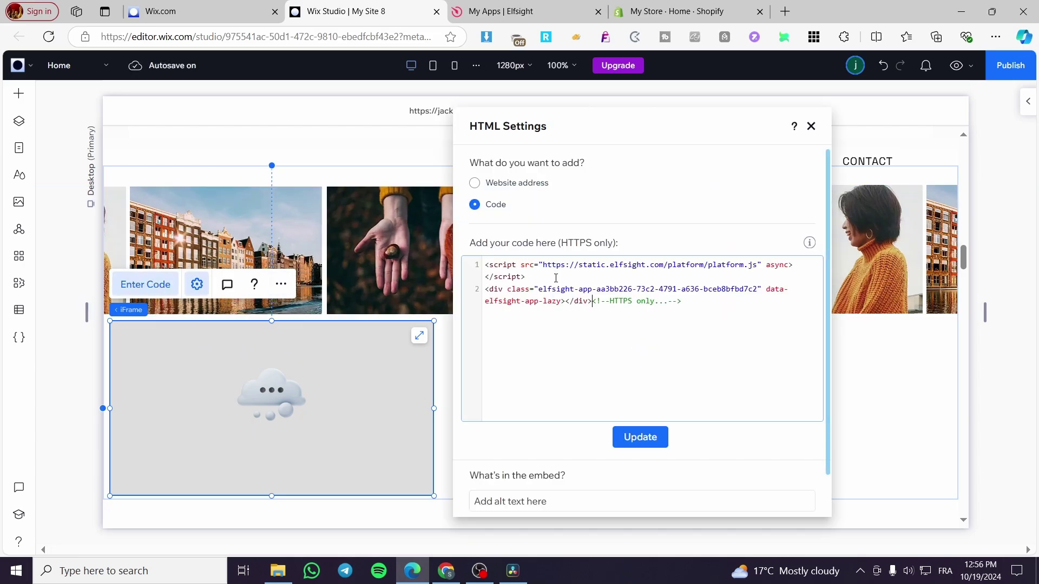
pyautogui.click(631, 437)
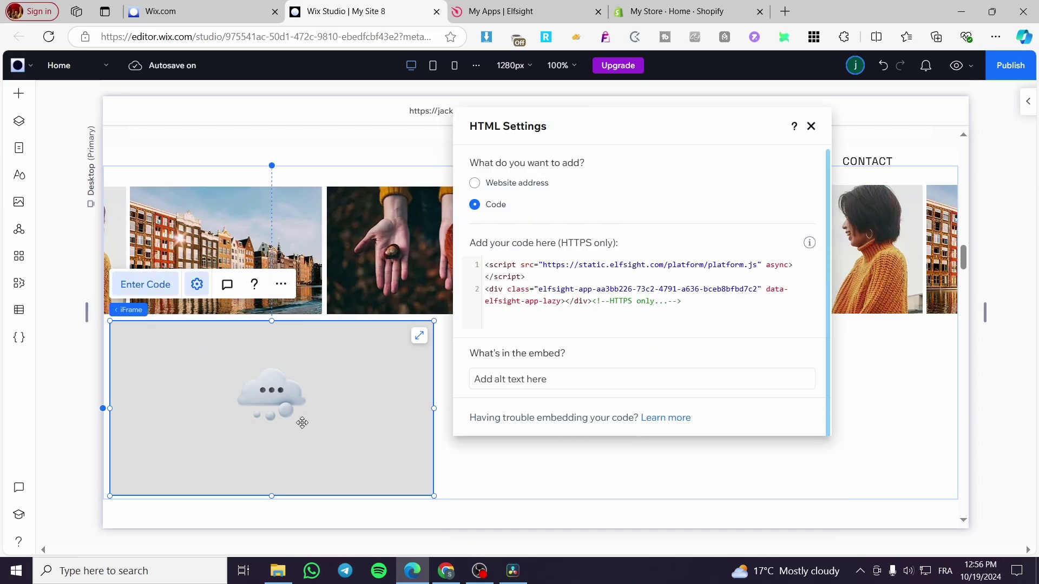
pyautogui.click(496, 462)
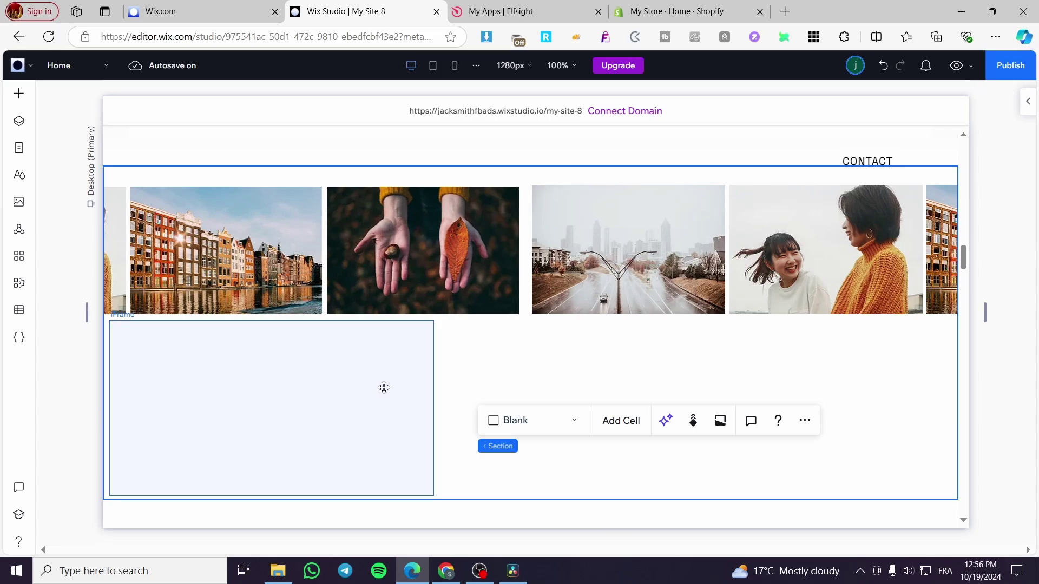
# Widen the iFrame across the full page and extend its height so more of the moving images shows
pyautogui.click(412, 393)
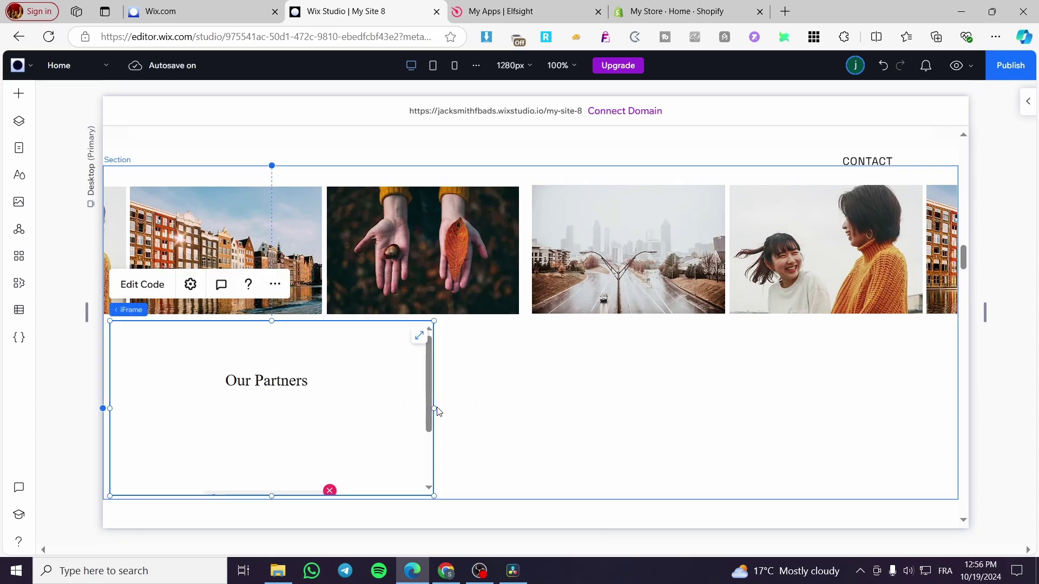
pyautogui.moveTo(427, 408); pyautogui.dragTo(961, 413)
pyautogui.scroll(-3, 539, 370)
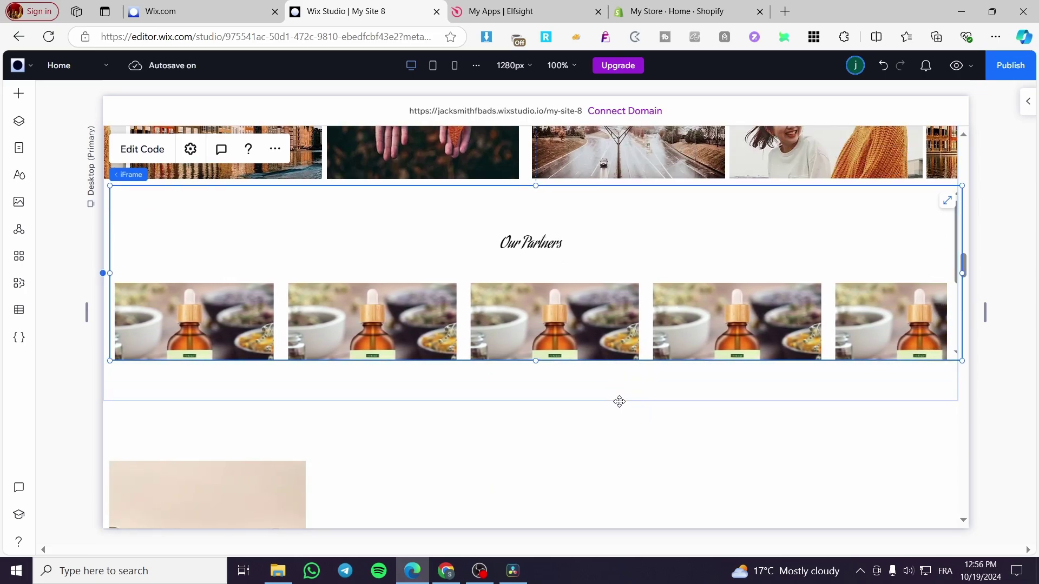
pyautogui.moveTo(536, 361); pyautogui.dragTo(536, 405)
pyautogui.click(652, 436)
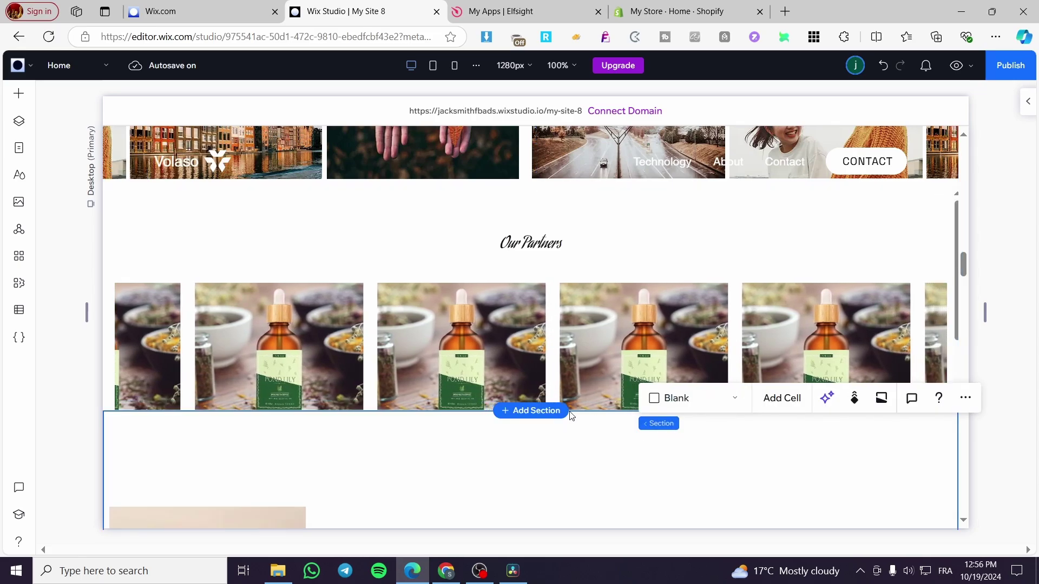
pyautogui.click(468, 388)
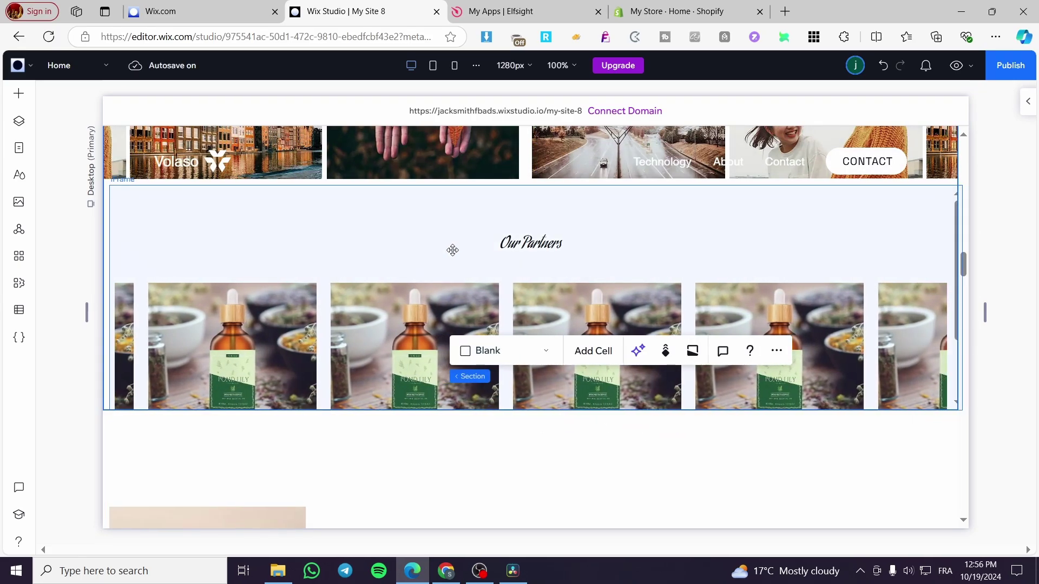
pyautogui.click(456, 242)
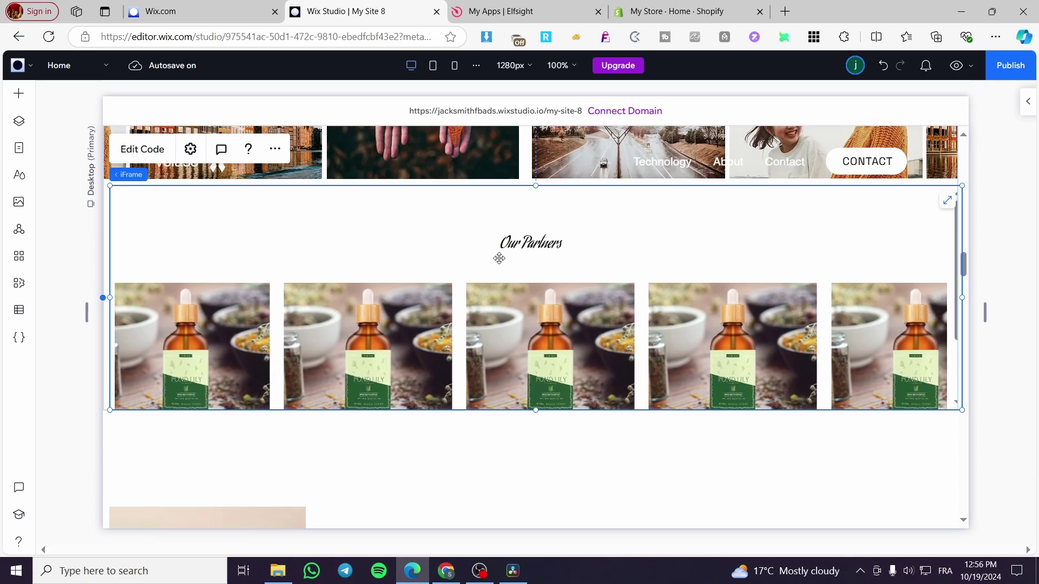